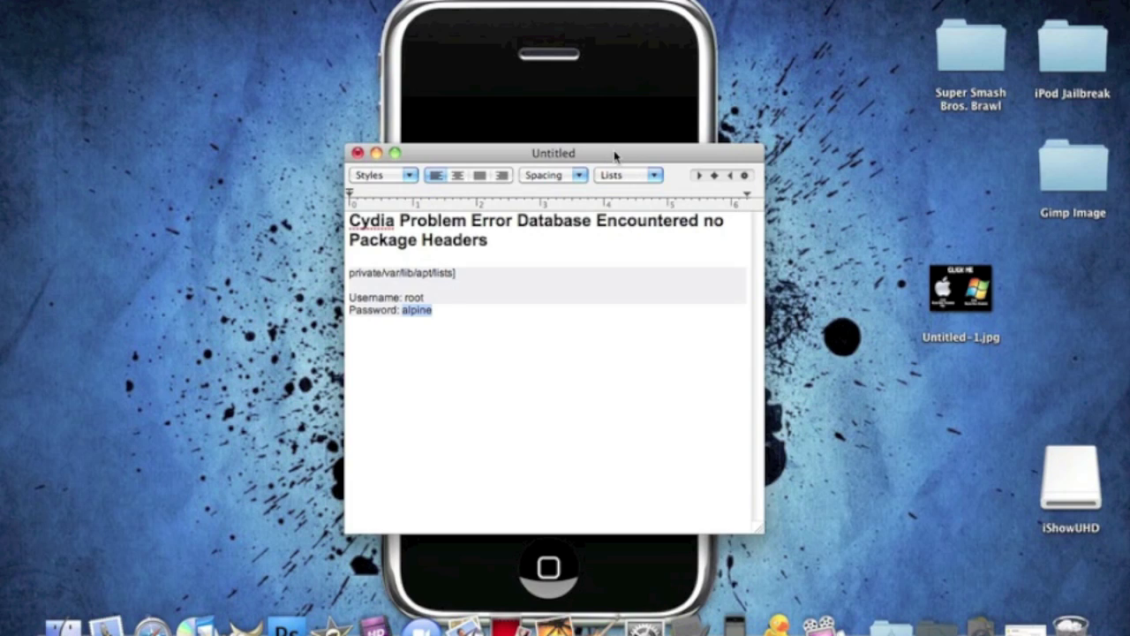
Move the Cydia error notes higher, highlight and clear its heading, then bring the iPod mirror forward
drag(613, 156, 620, 144)
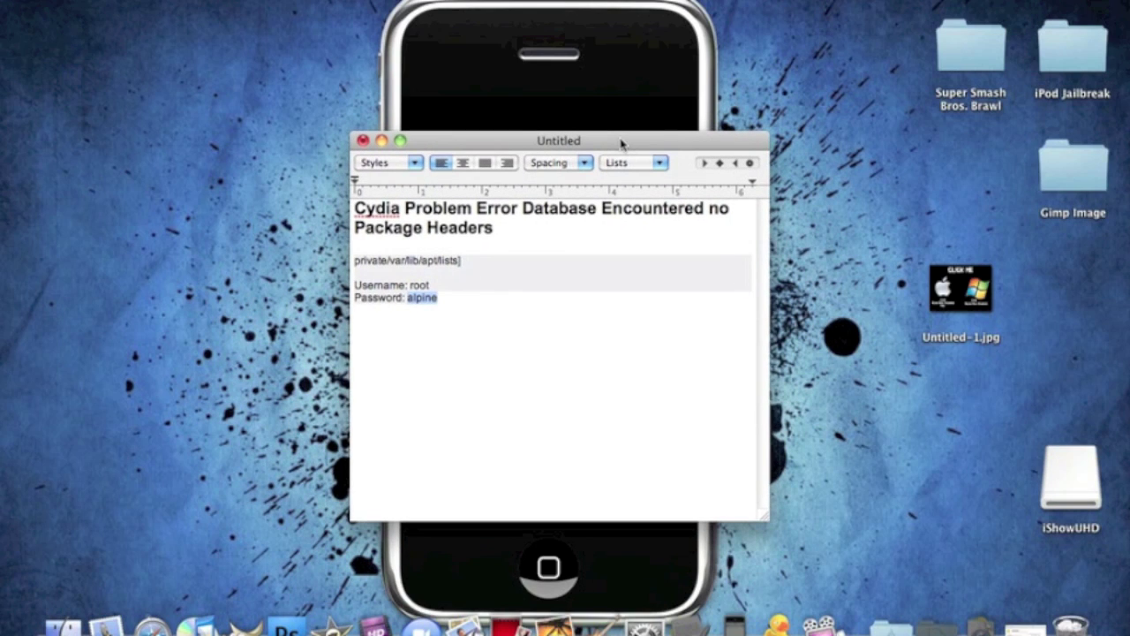
drag(355, 210, 498, 227)
click(500, 228)
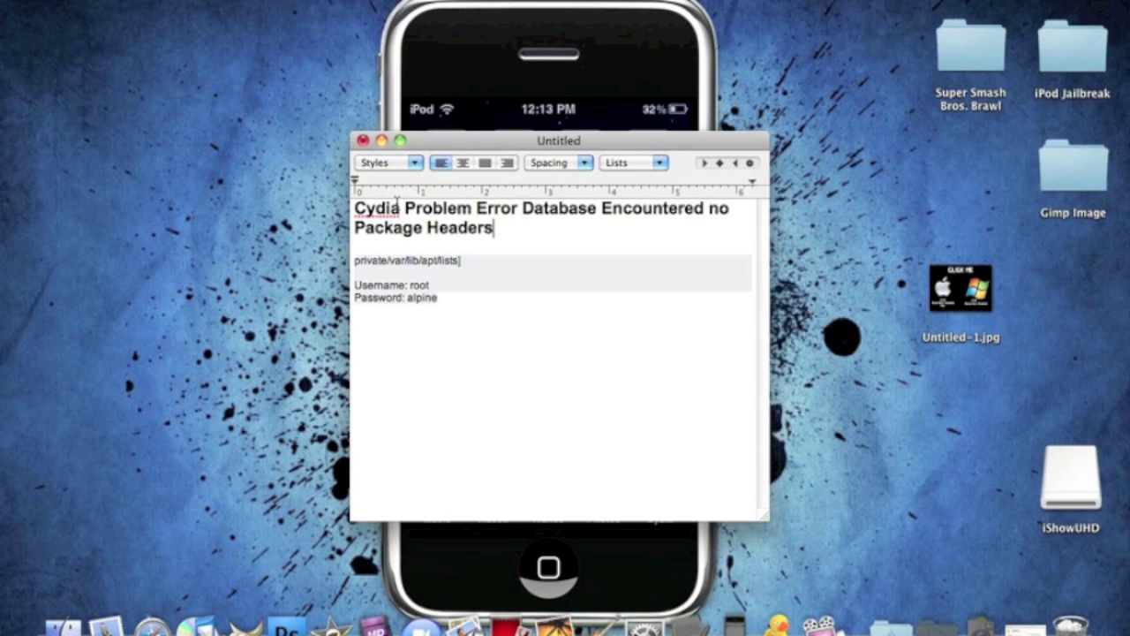
drag(355, 208, 613, 233)
click(586, 234)
click(597, 41)
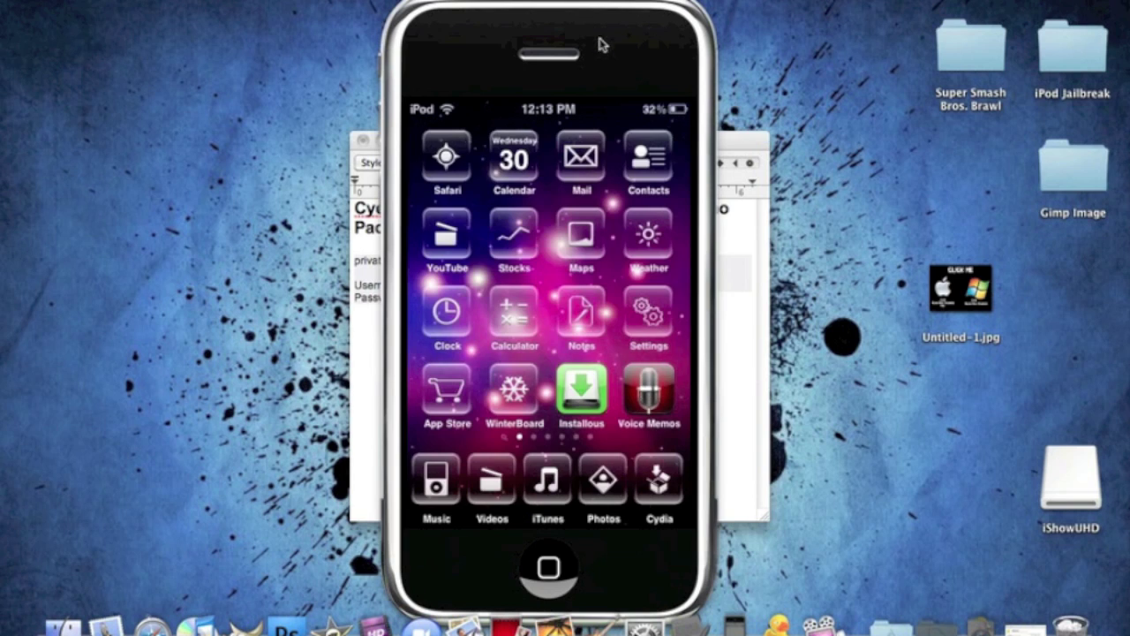
Switch between the TextEdit notes and the iPod mirror, placing the cursor at the notes' end
click(745, 156)
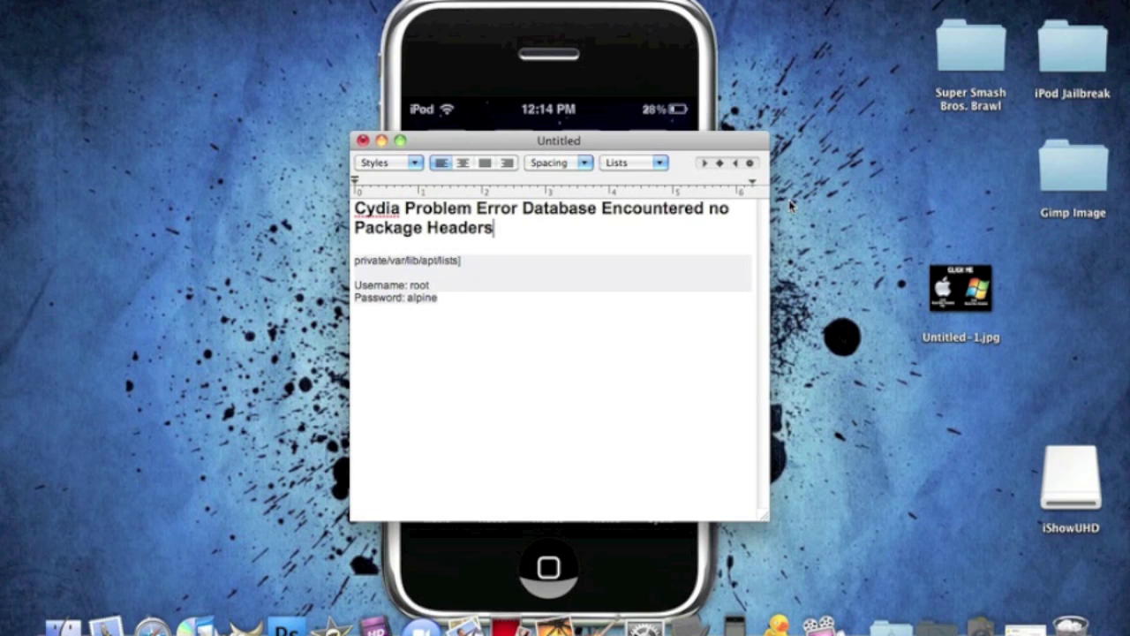
click(367, 366)
click(598, 30)
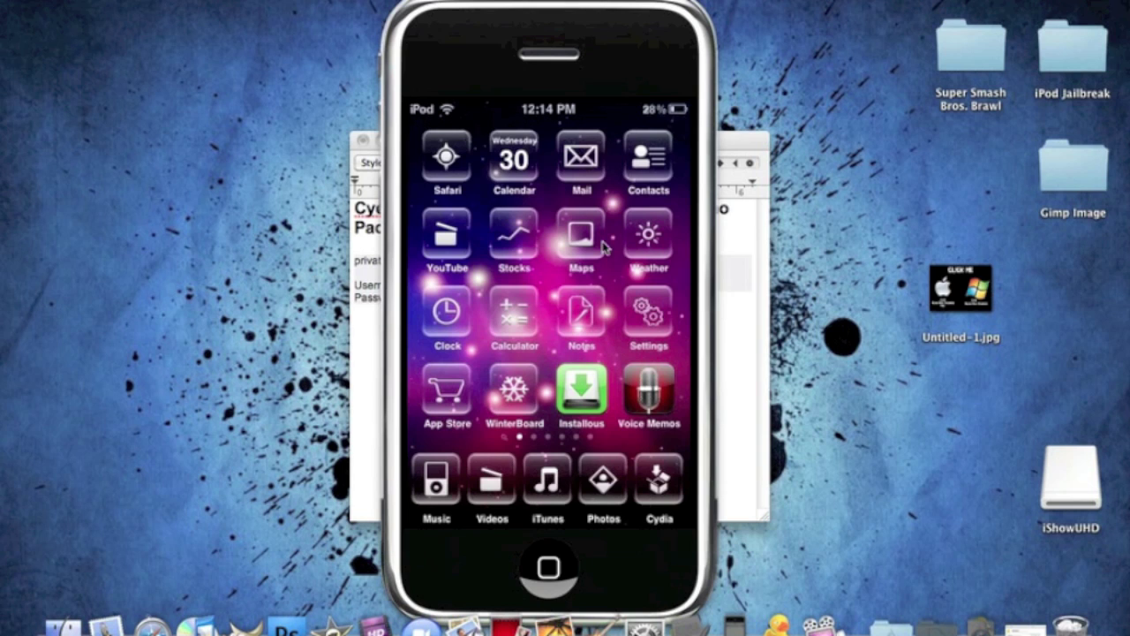
click(748, 140)
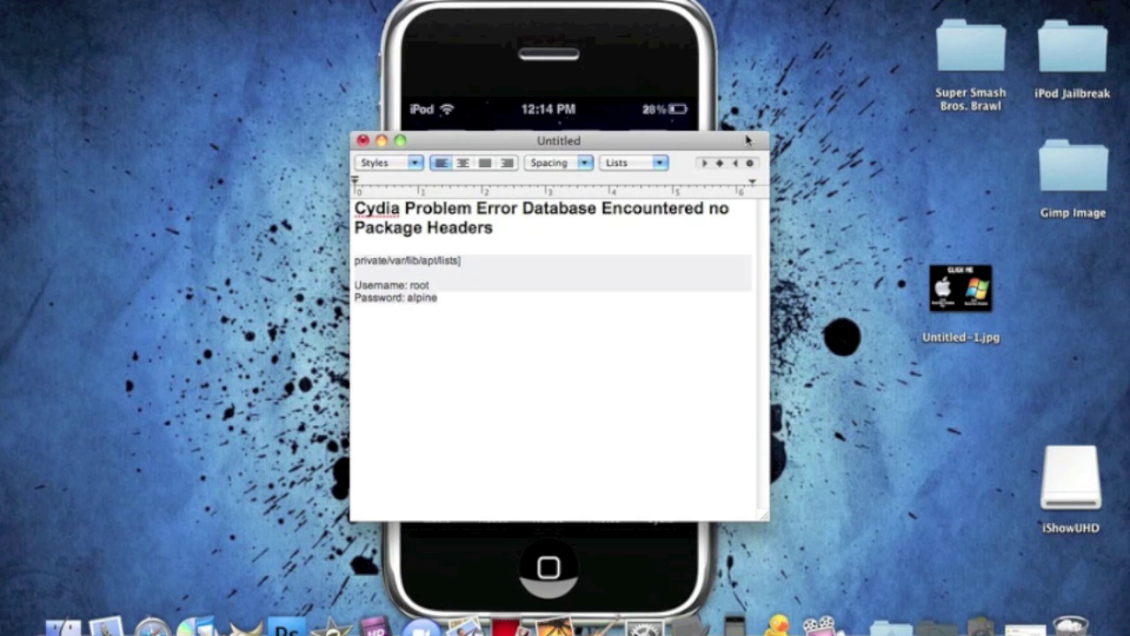
click(676, 18)
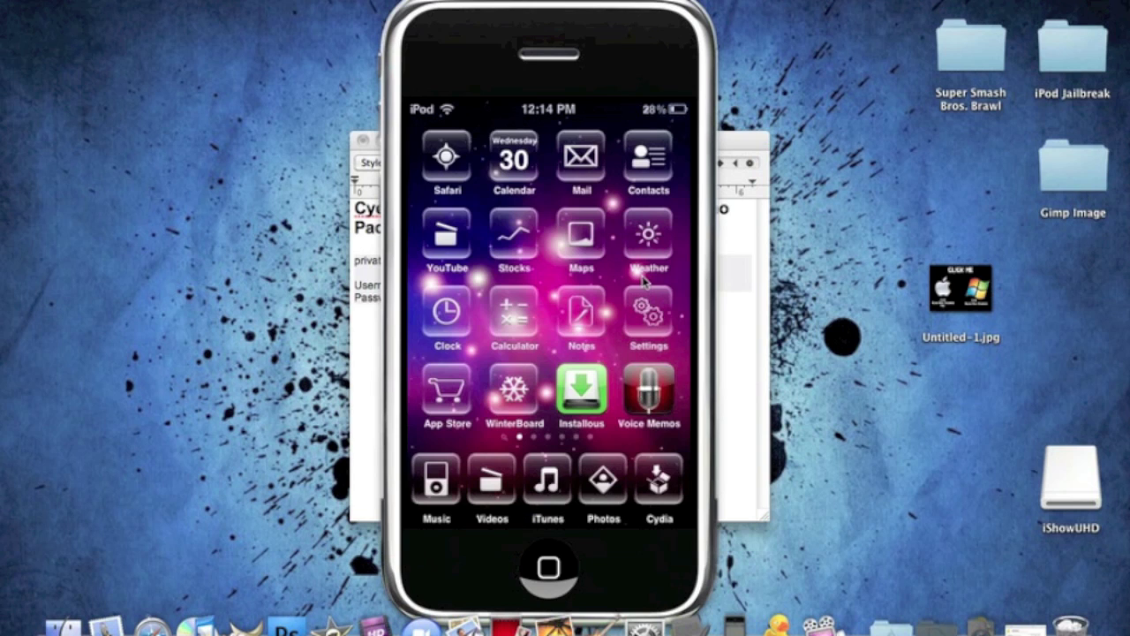
Page the iPod home screen over to iFile's page and launch iFile
drag(643, 280, 460, 291)
drag(645, 406, 597, 436)
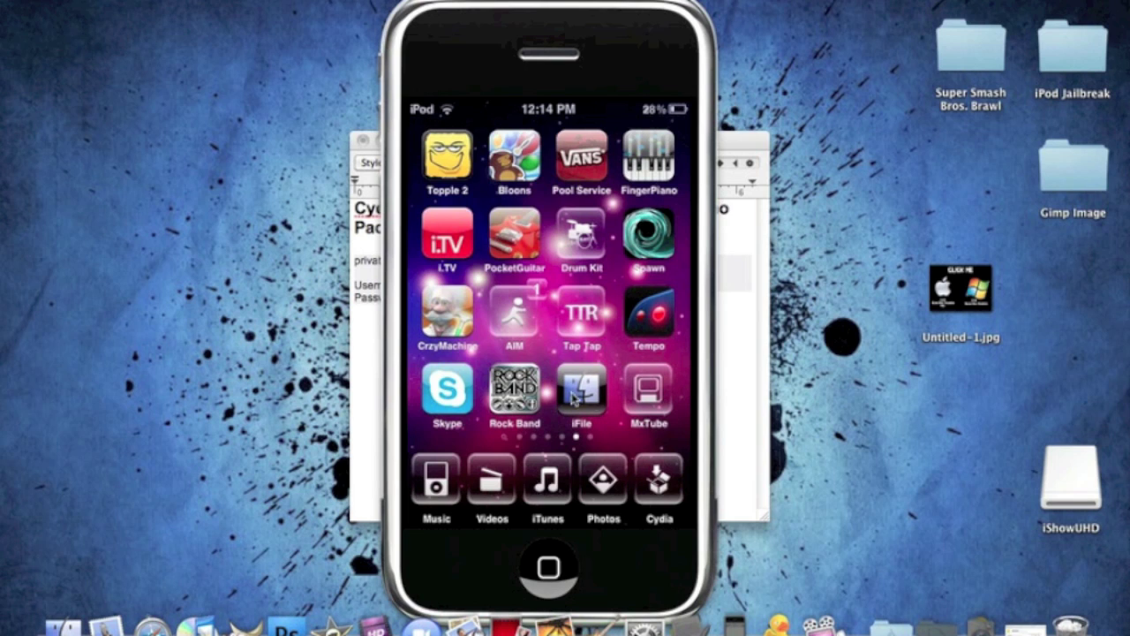
click(731, 145)
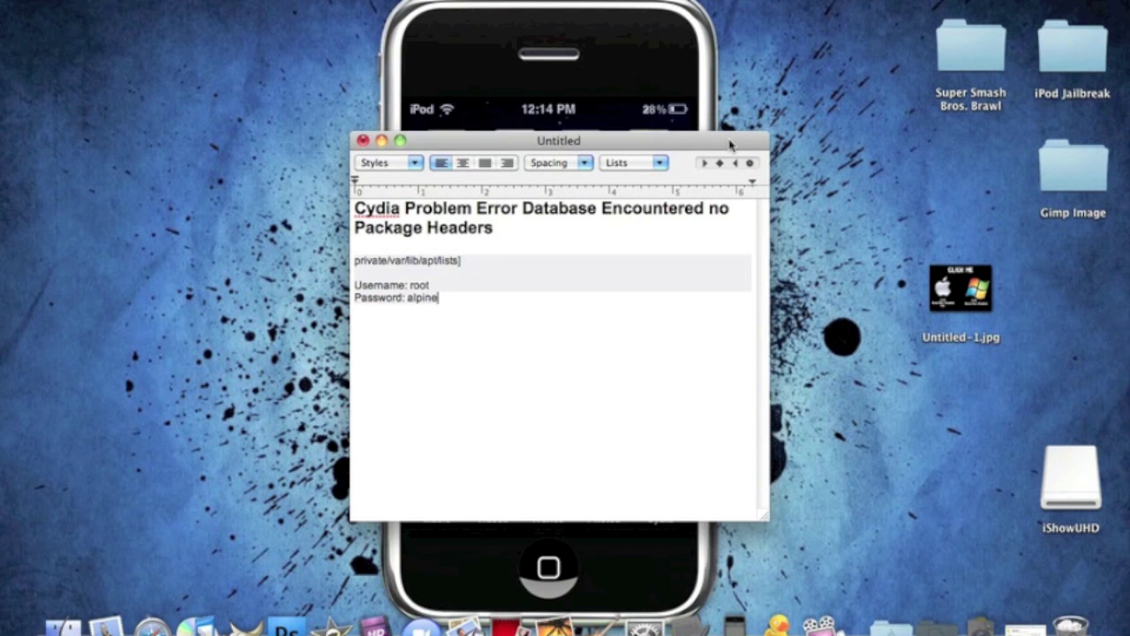
click(634, 90)
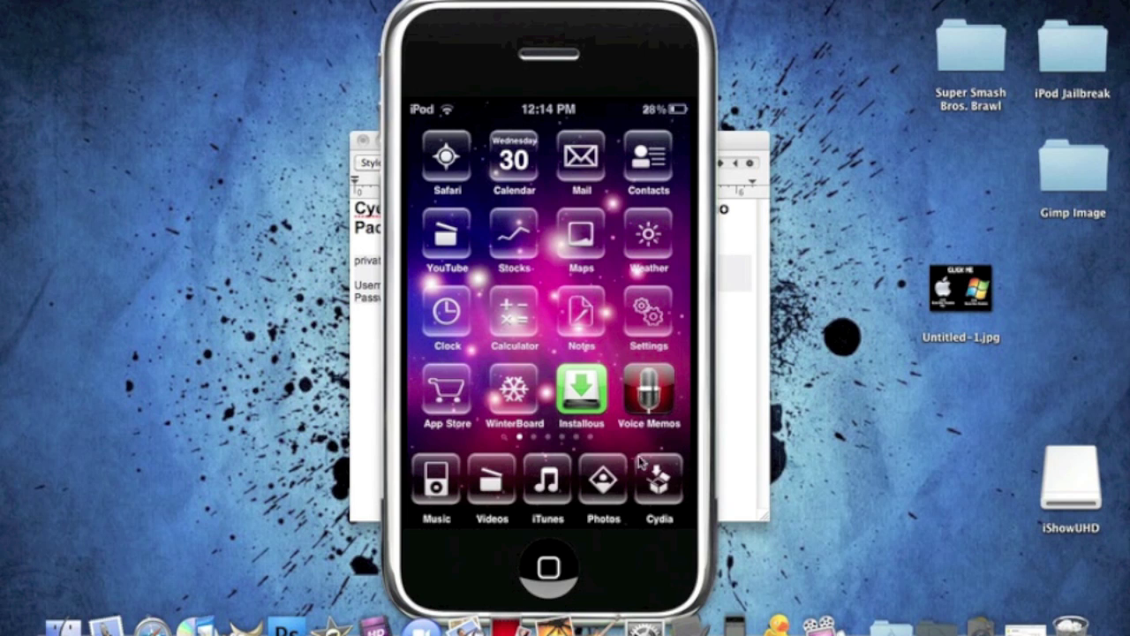
click(749, 138)
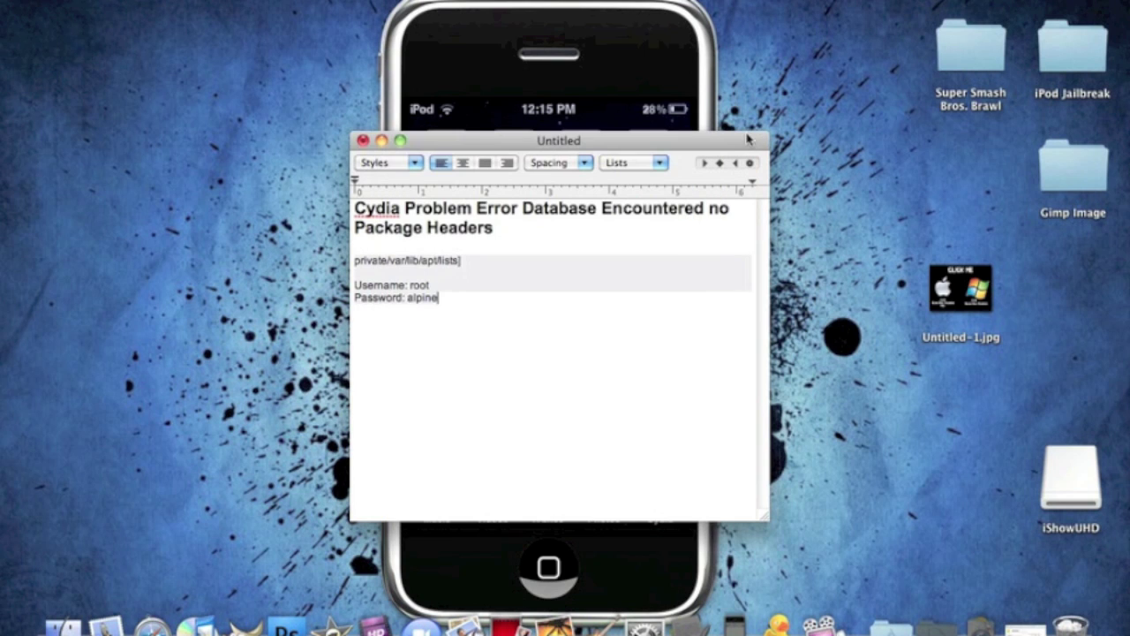
click(642, 48)
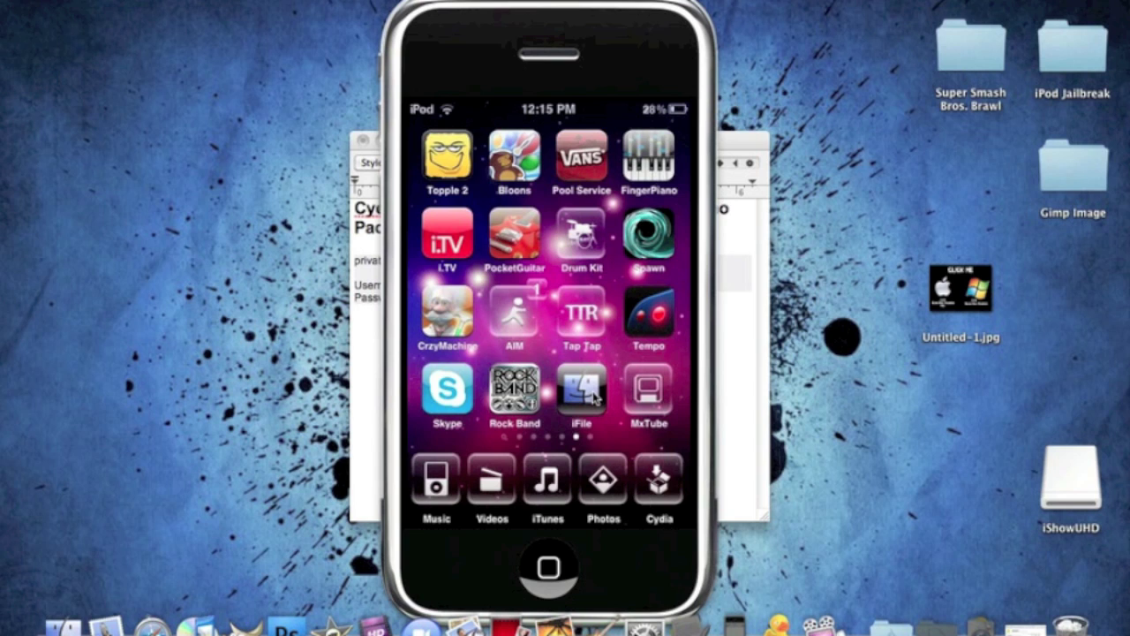
click(595, 396)
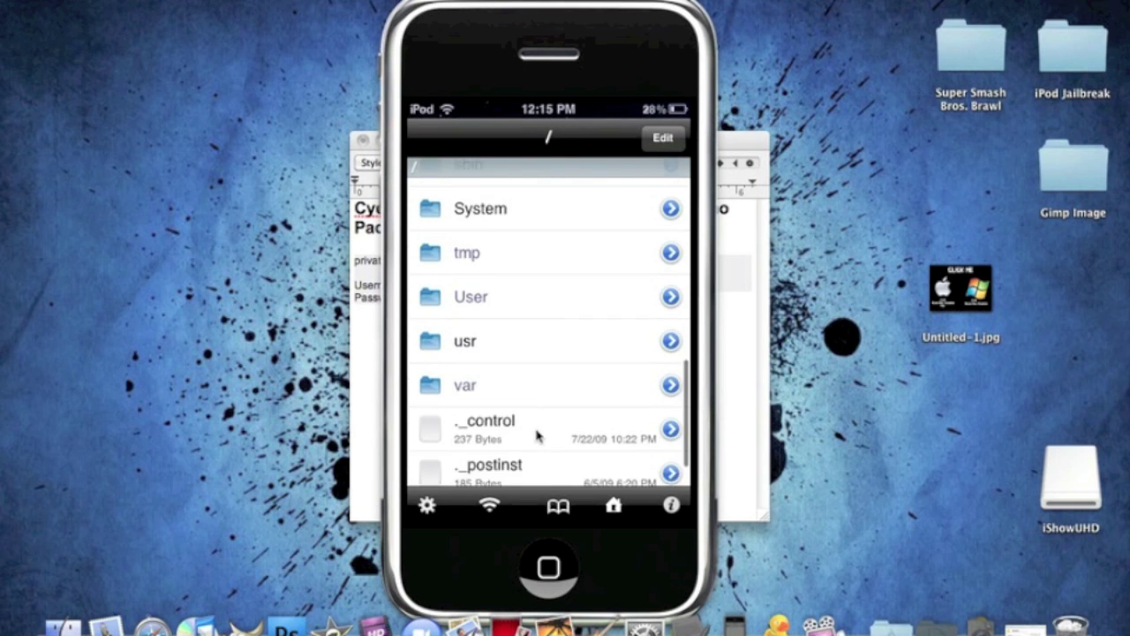
In iFile, go through var, lib and apt into the lists folder
click(540, 379)
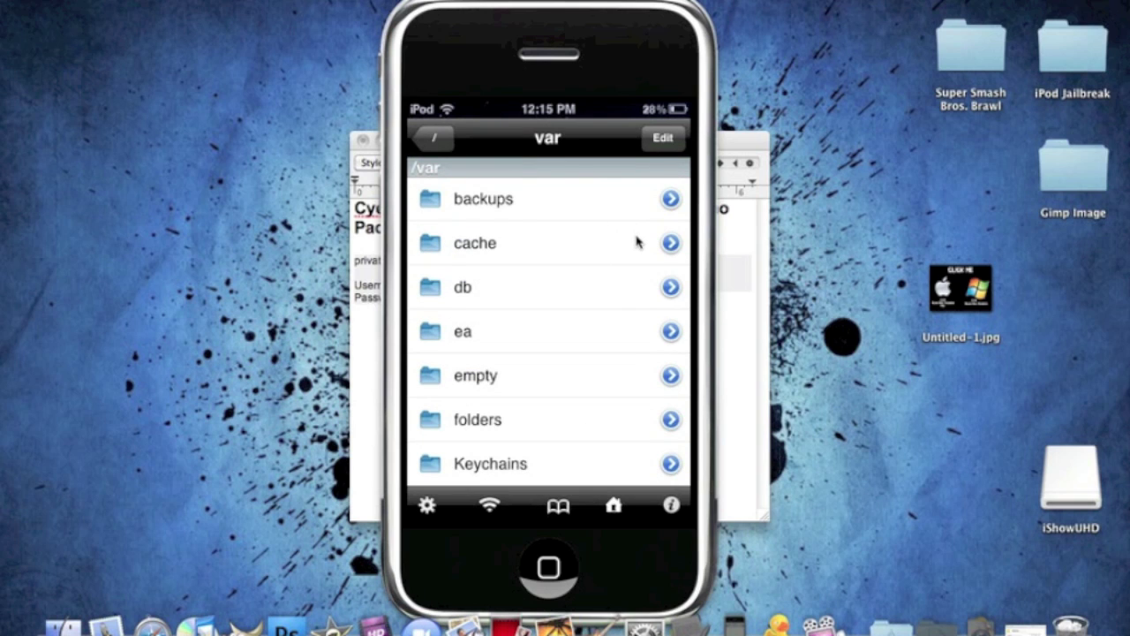
scroll(638, 242, down, 5)
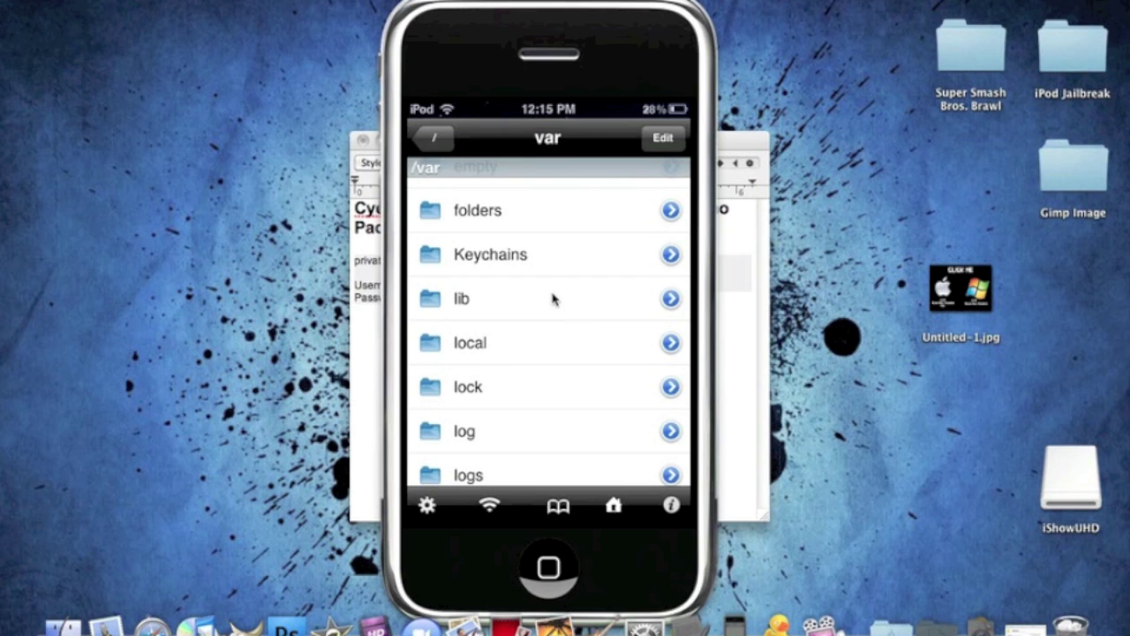
click(624, 300)
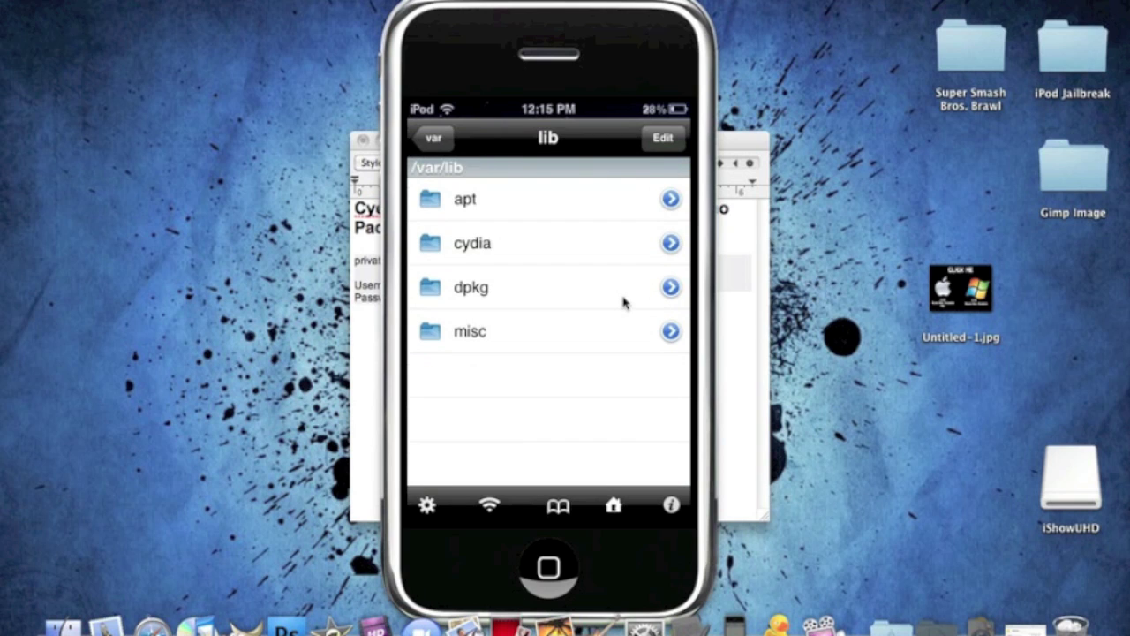
click(579, 206)
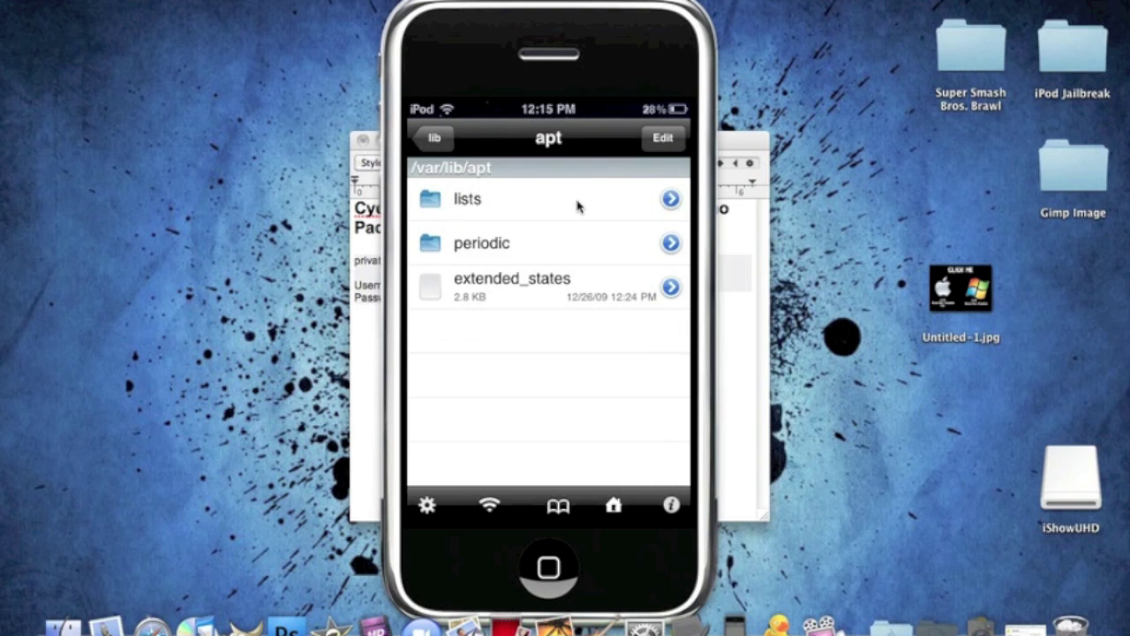
click(579, 206)
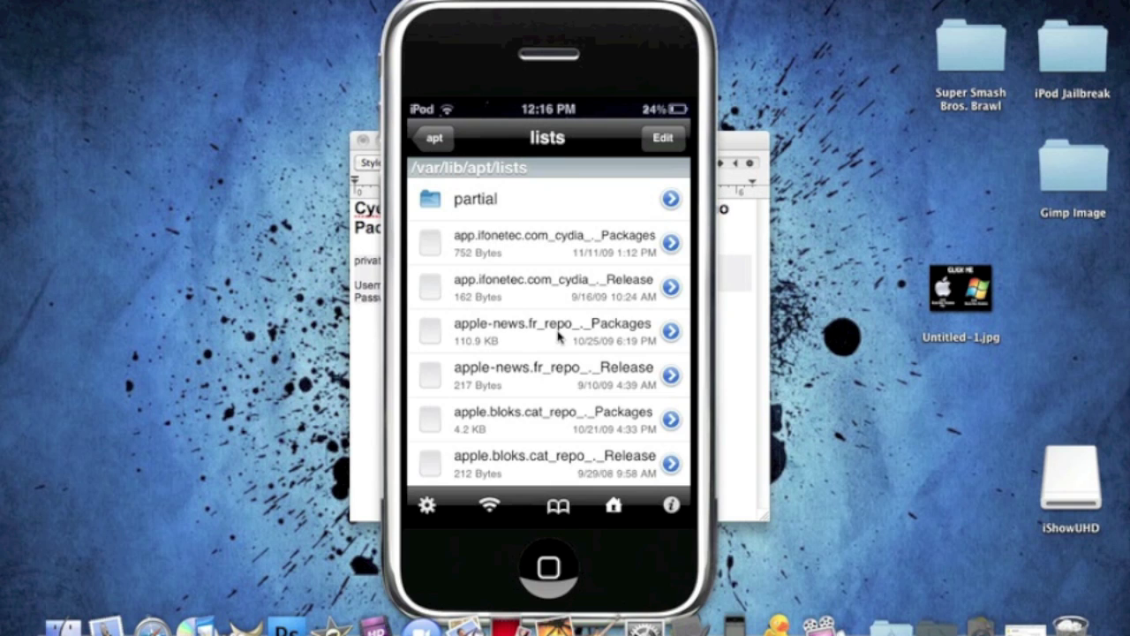
scroll(558, 336, down, 5)
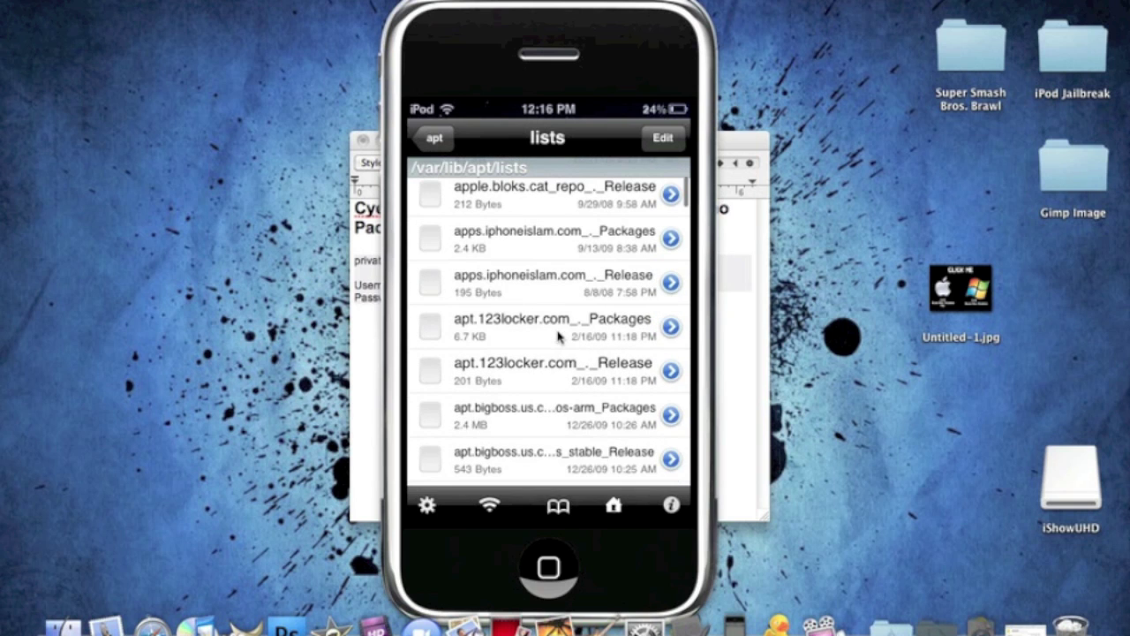
scroll(558, 336, down, 4)
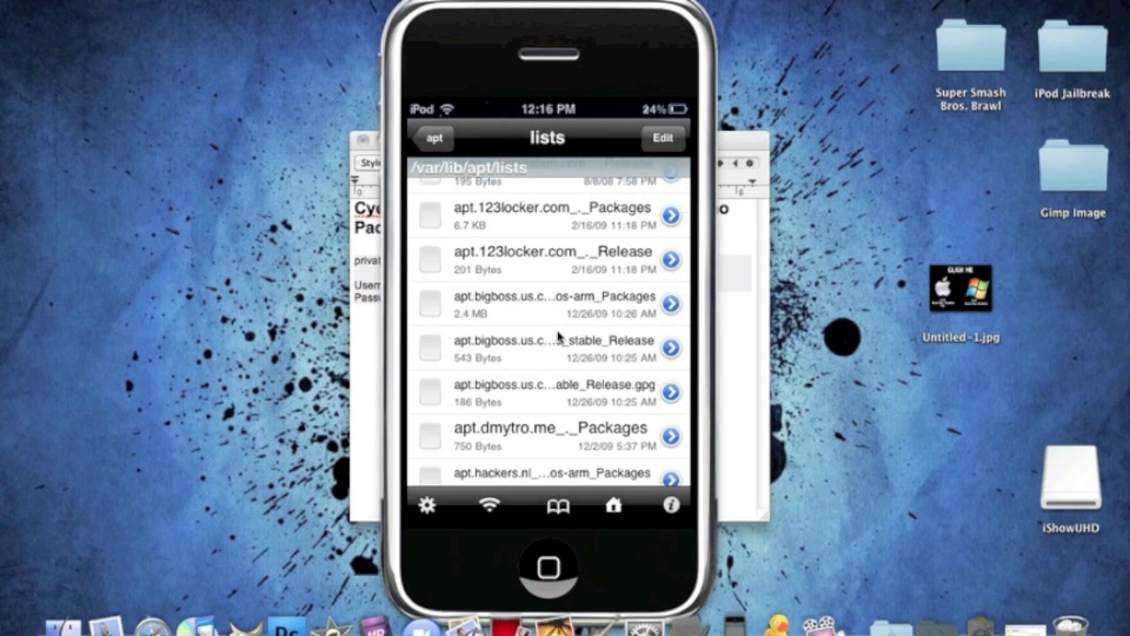
scroll(558, 336, down, 2)
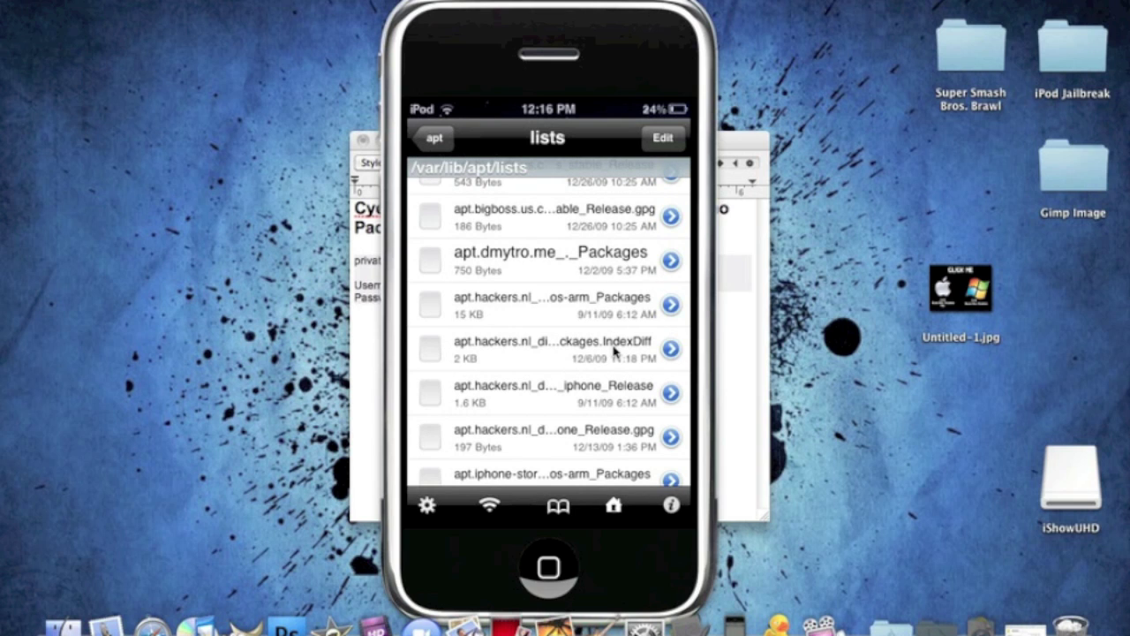
scroll(615, 351, up, 1)
scroll(615, 351, up, 5)
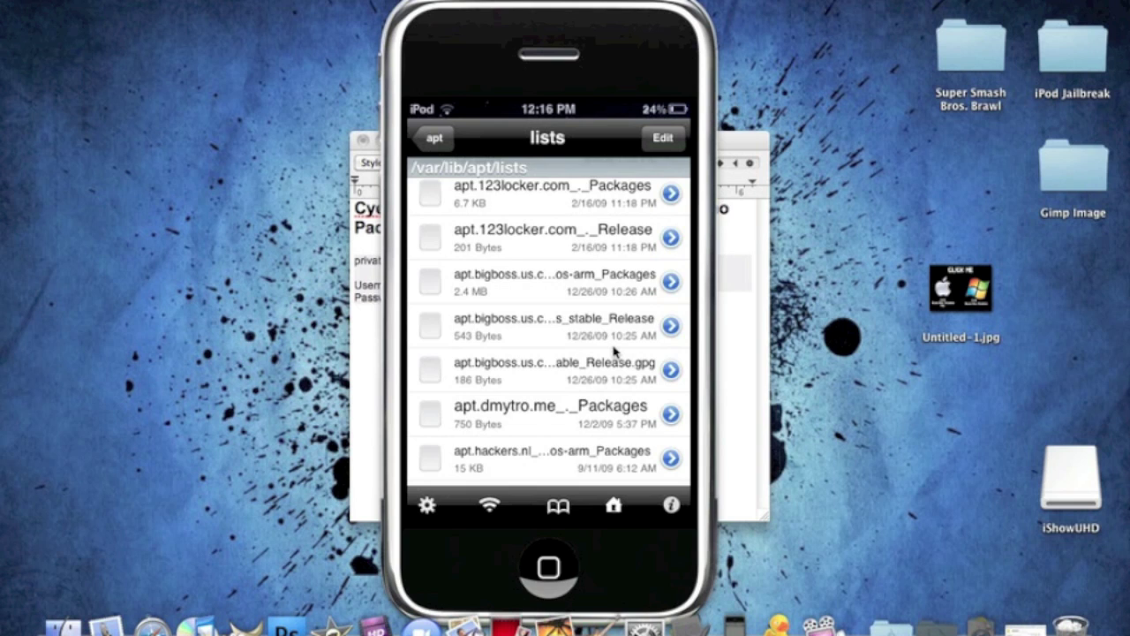
scroll(615, 350, up, 2)
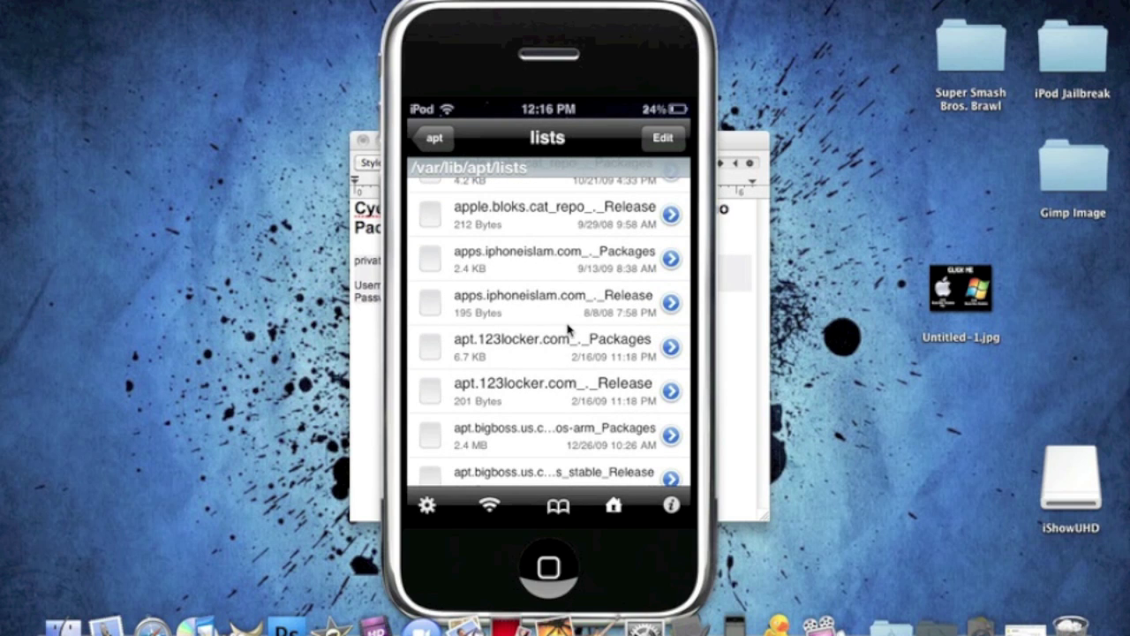
scroll(457, 262, up, 6)
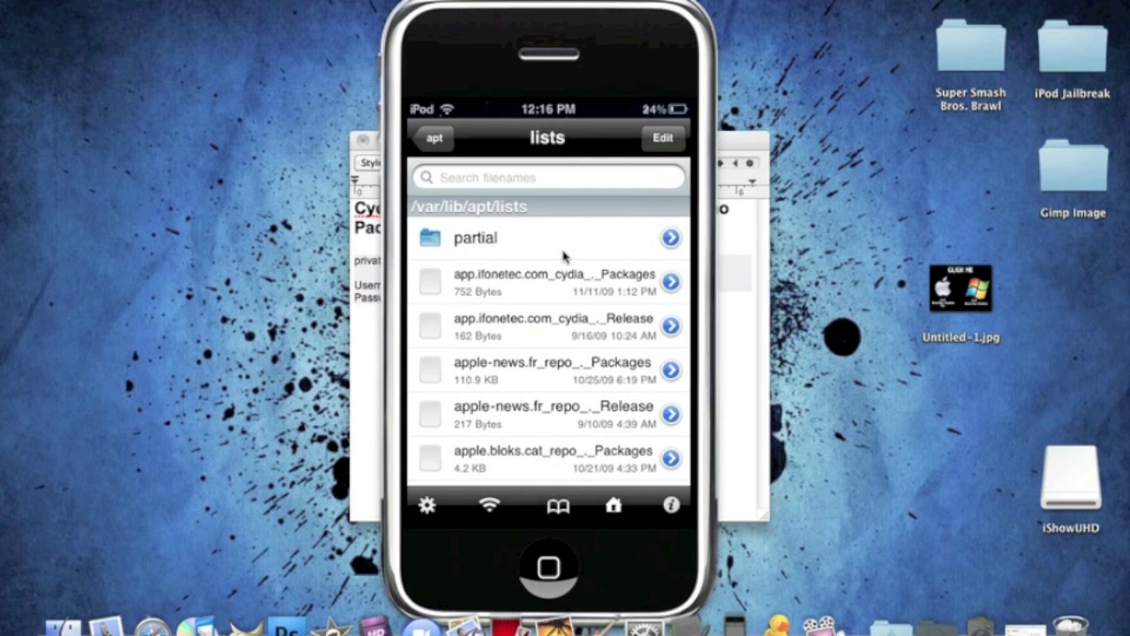
scroll(563, 255, down, 10)
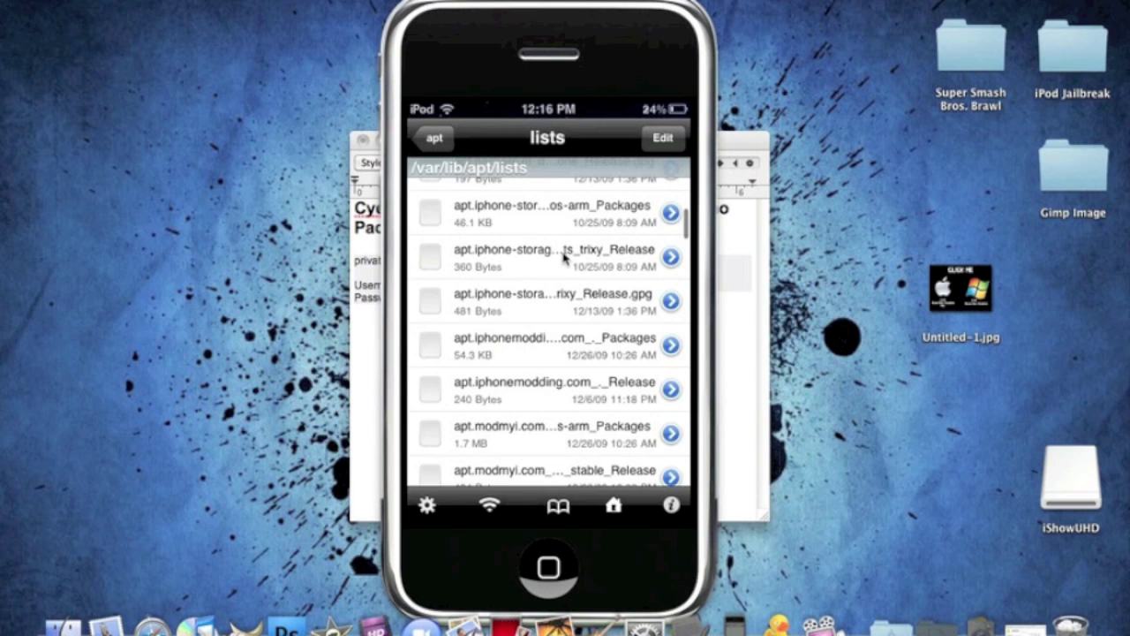
scroll(564, 255, down, 5)
scroll(564, 255, up, 15)
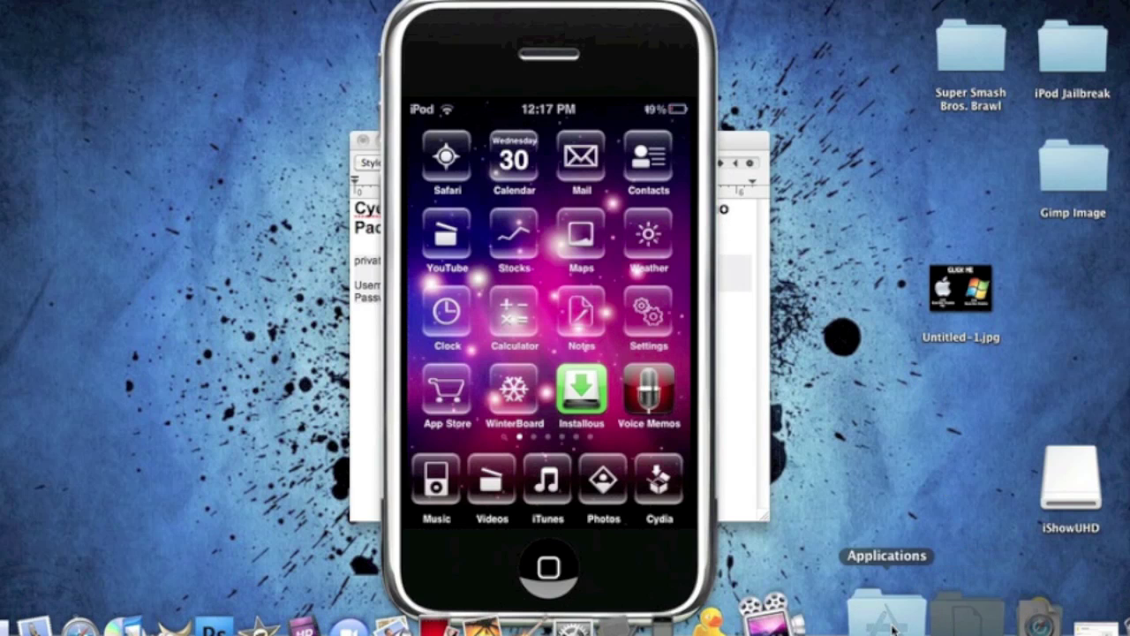
Restore the Safari window showing the Cyberduck website
click(1015, 617)
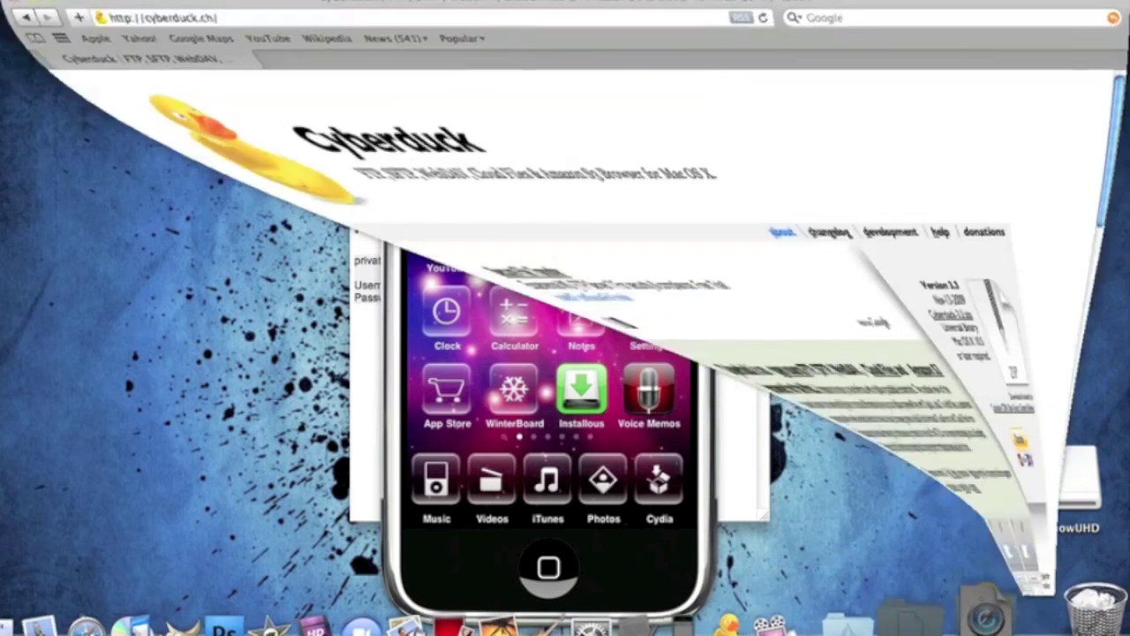
click(230, 15)
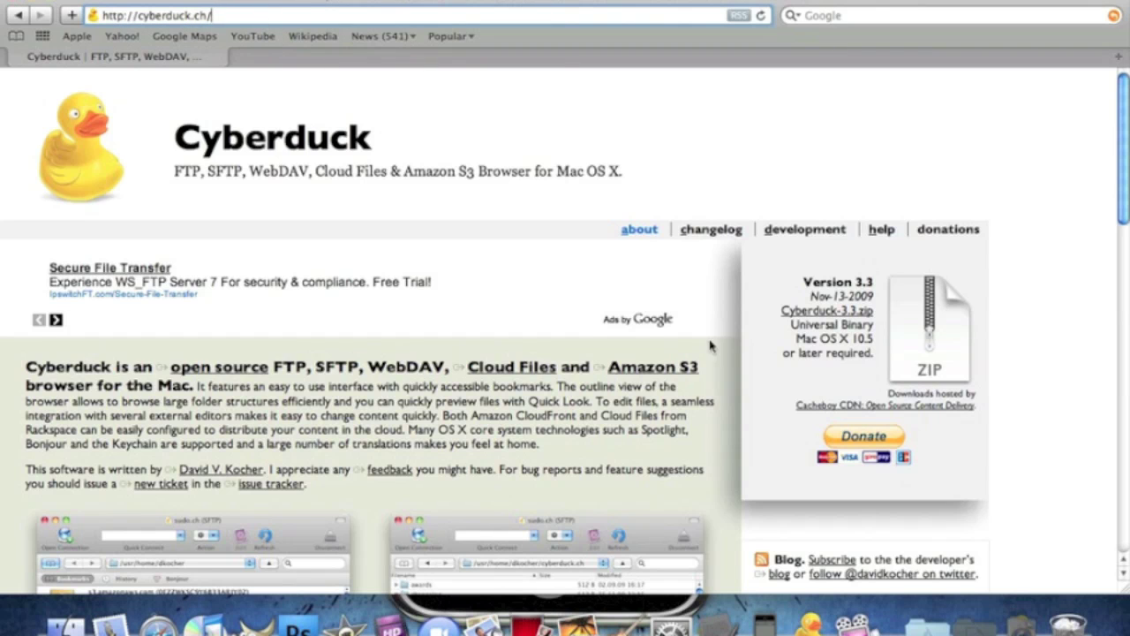
scroll(590, 256, down, 3)
scroll(590, 256, up, 3)
Start the Cyberduck-3.3.zip download, stop it at 460 KB, and close the Downloads window
click(938, 323)
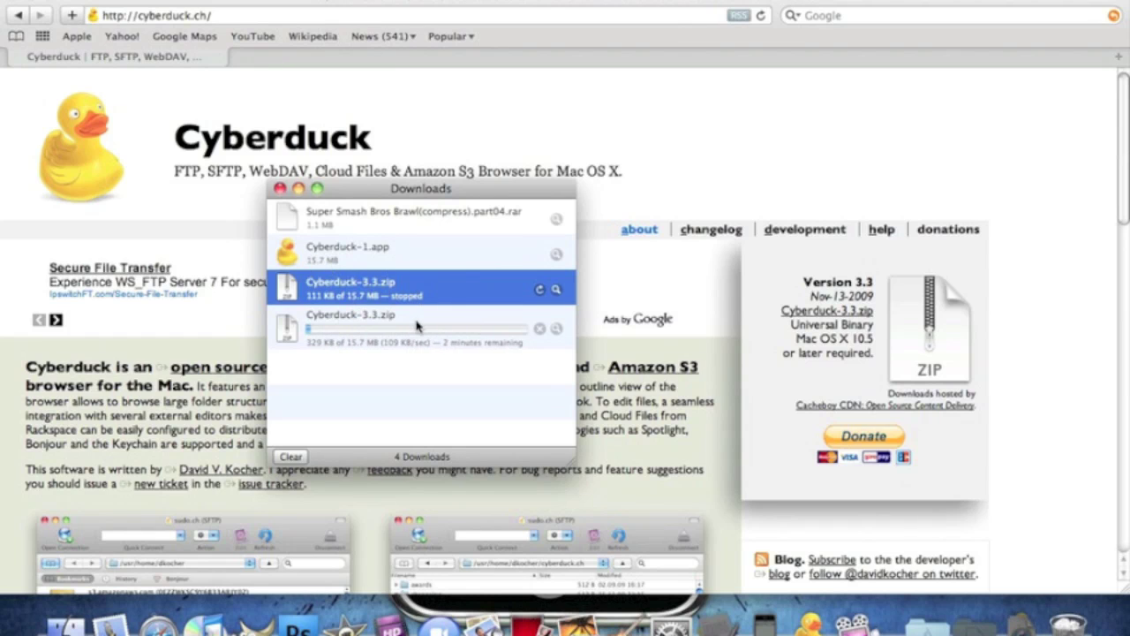
click(540, 329)
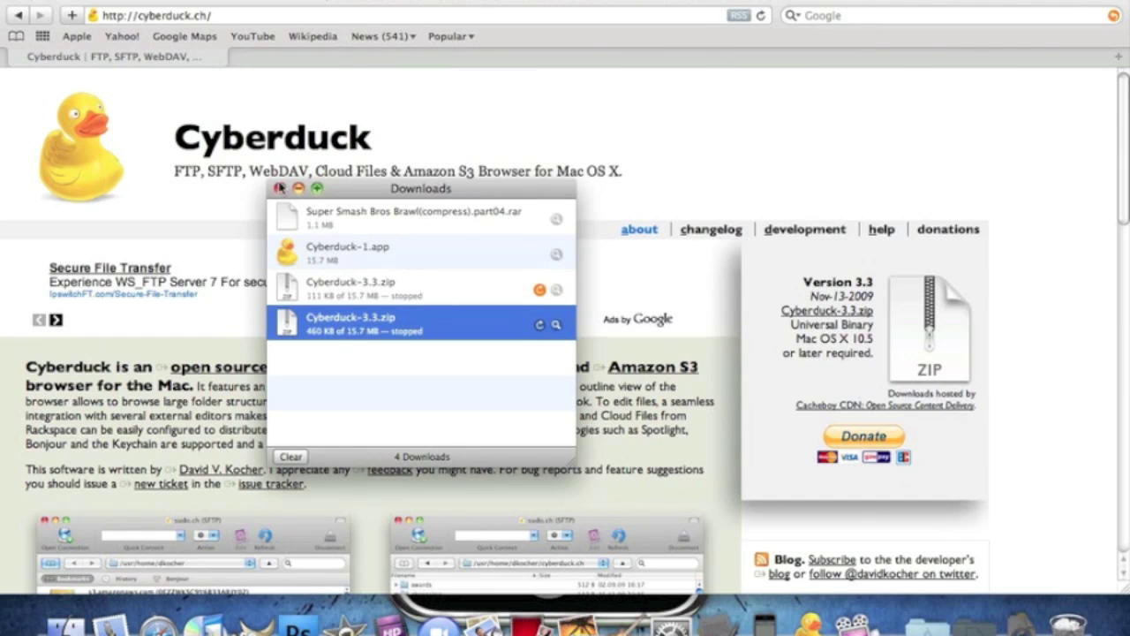
click(279, 188)
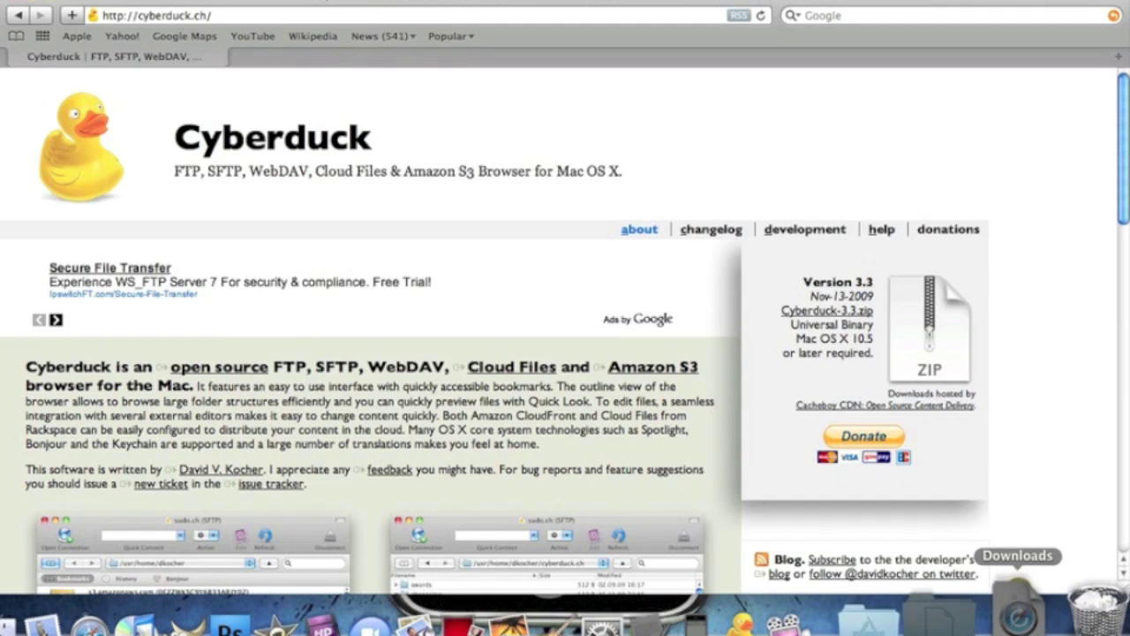
click(1020, 609)
Launch Cyberduck, reposition its window, and hide all other applications
click(1020, 610)
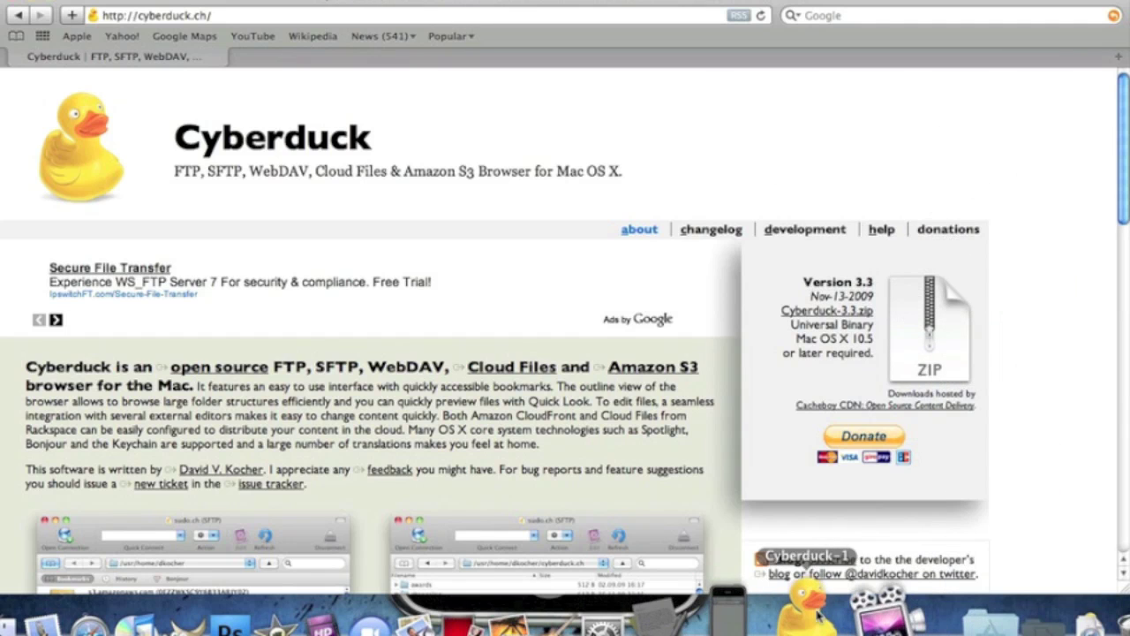
click(817, 615)
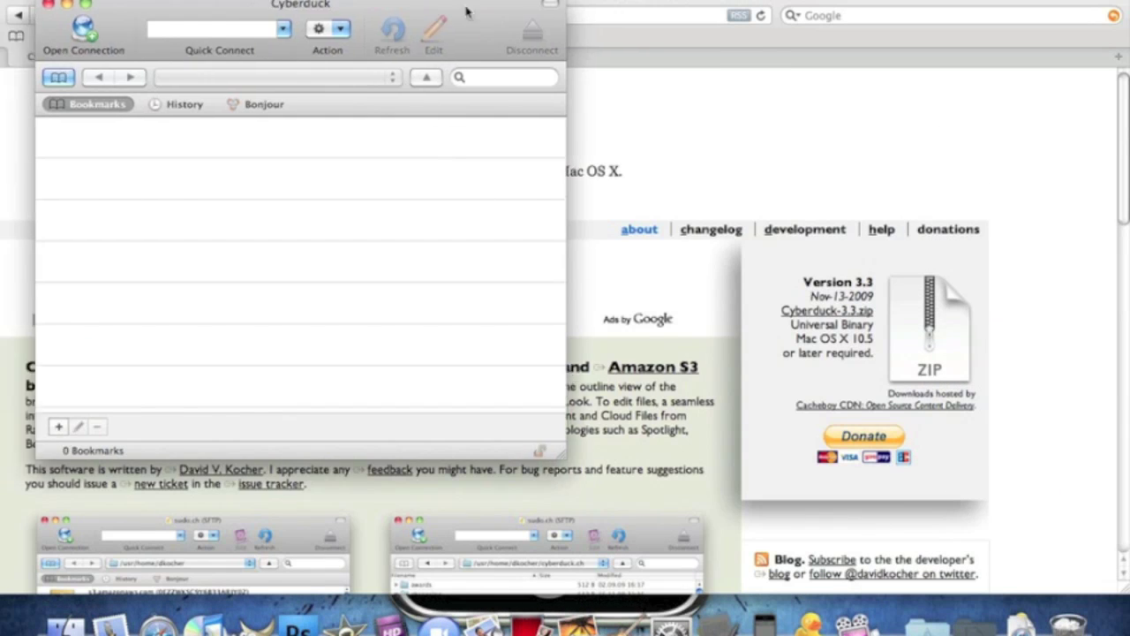
drag(228, 10, 415, 21)
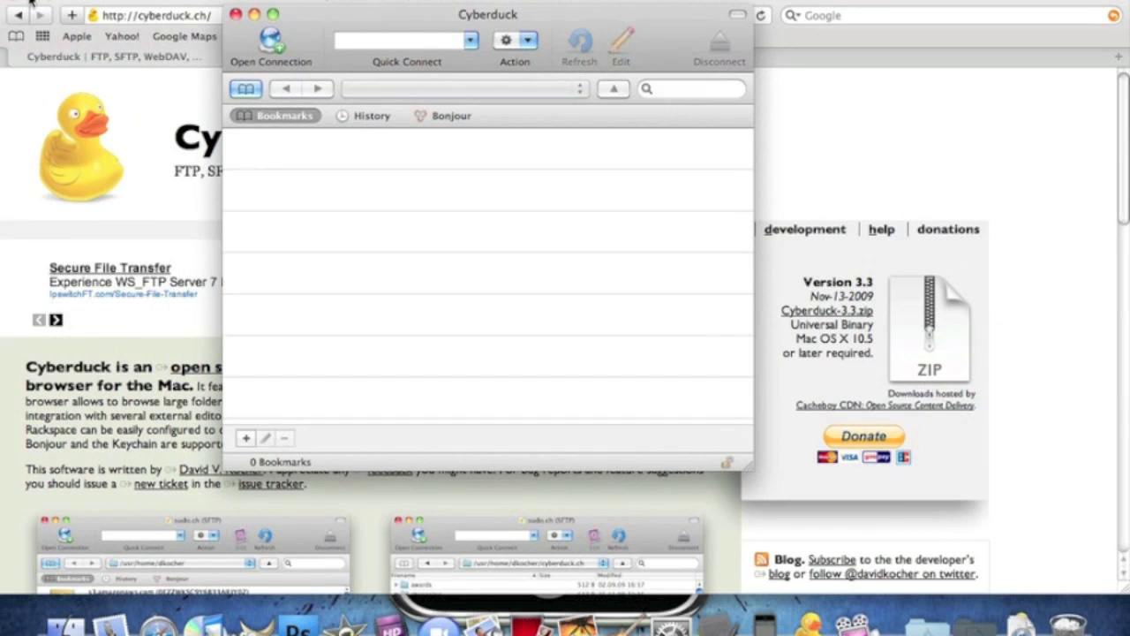
key(super+alt+h)
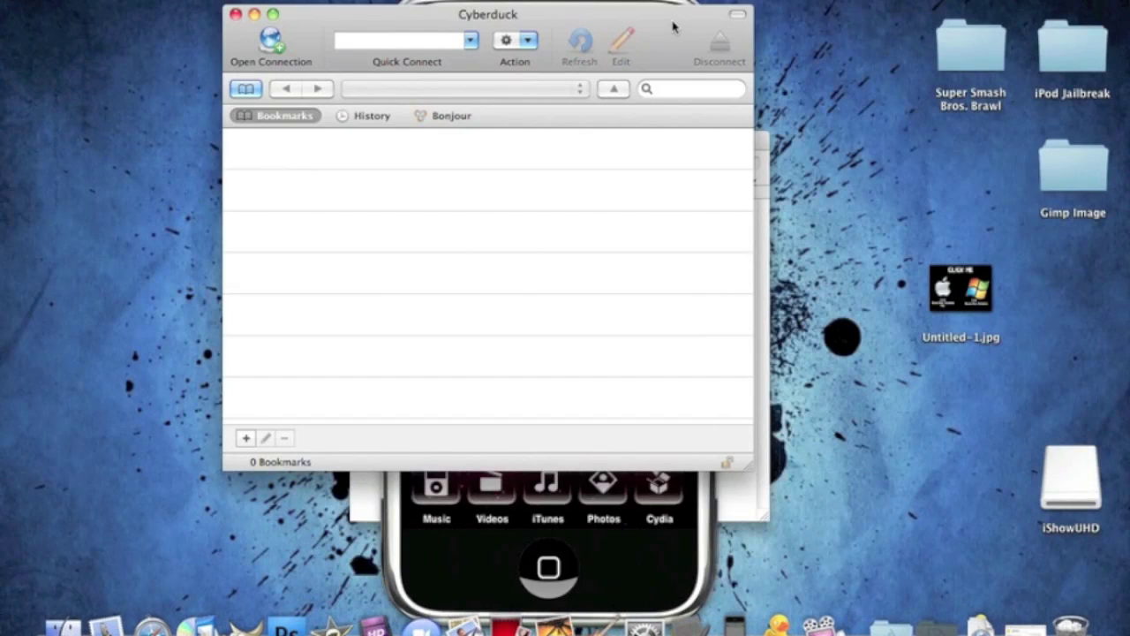
drag(673, 28, 715, 44)
Check the iPod's Wi-Fi IP in its quick settings, then return to Cyberduck
click(741, 511)
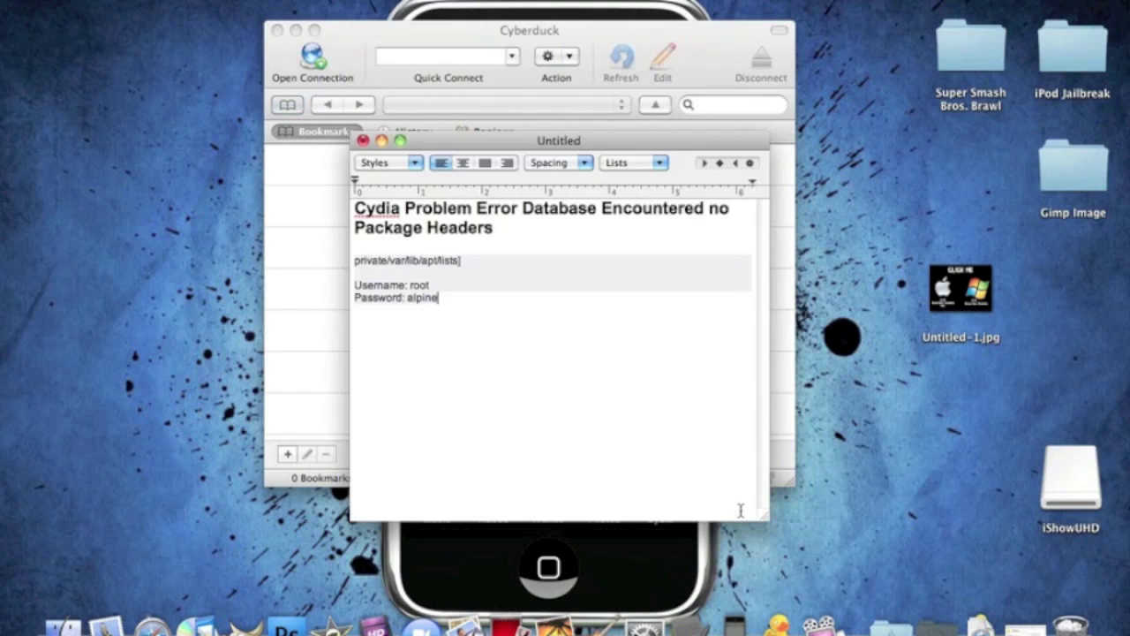
click(677, 544)
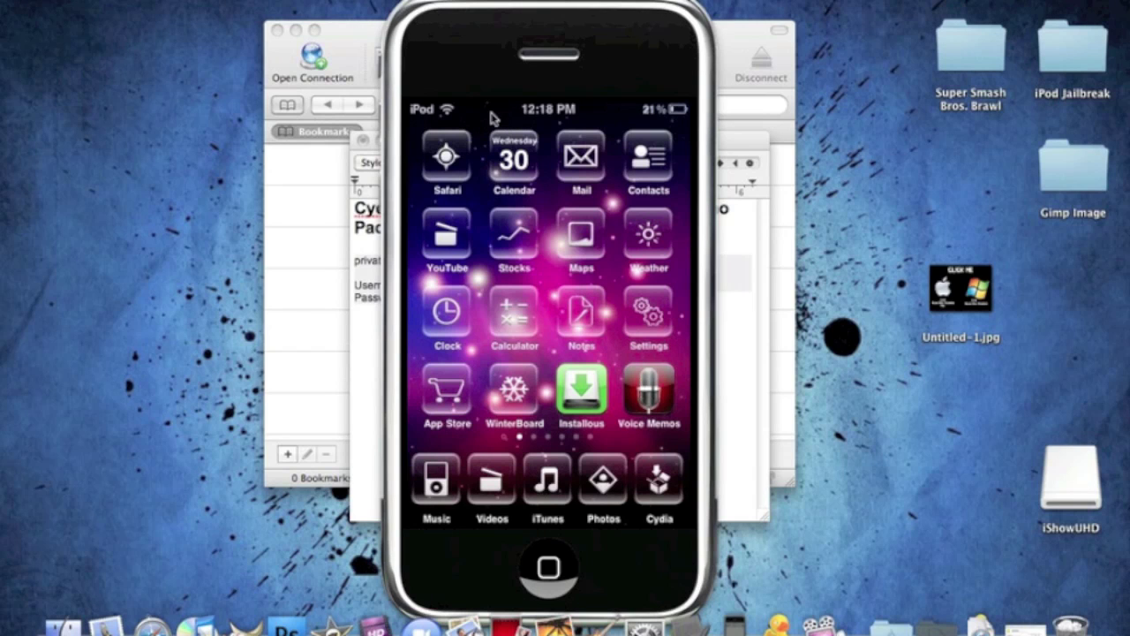
drag(492, 119, 451, 107)
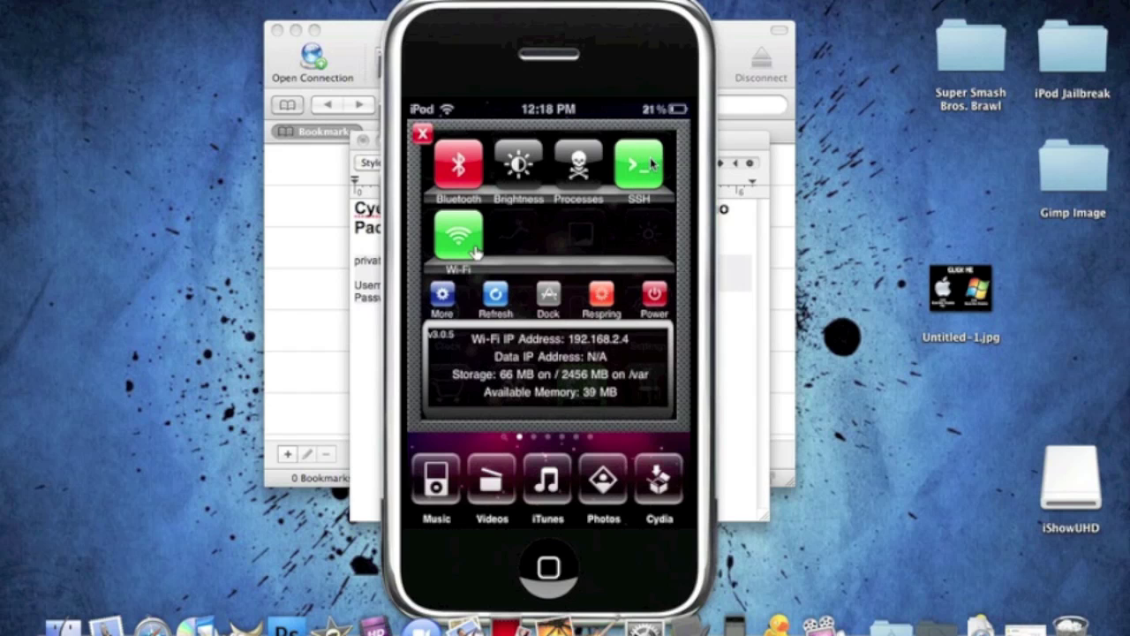
click(743, 39)
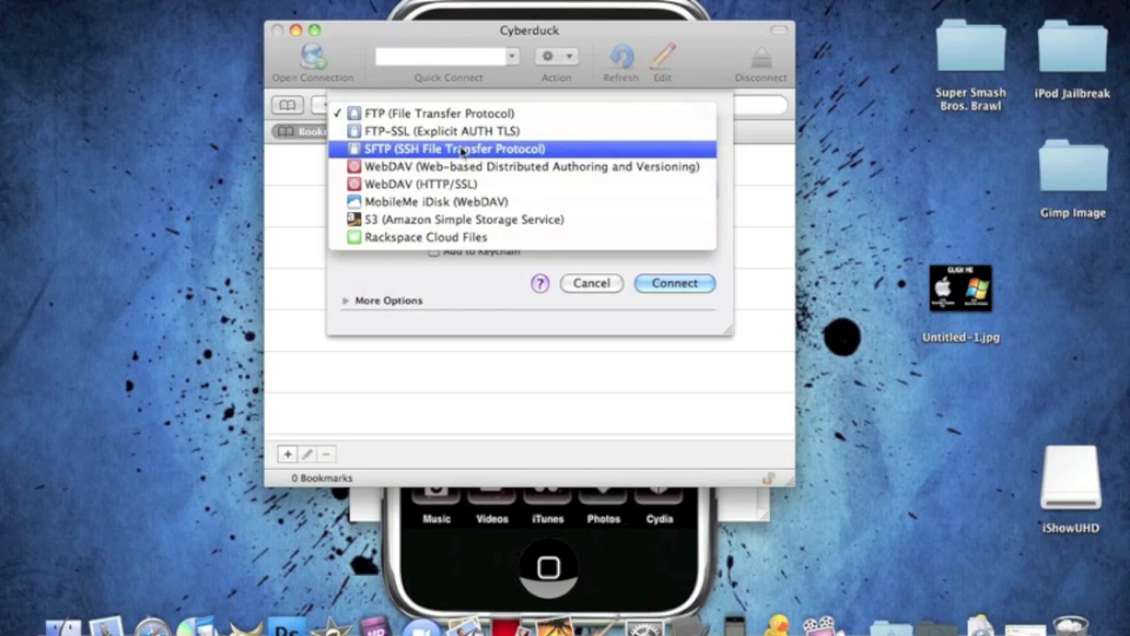
Choose SFTP as the protocol and enter server 192.168.2.4
click(510, 155)
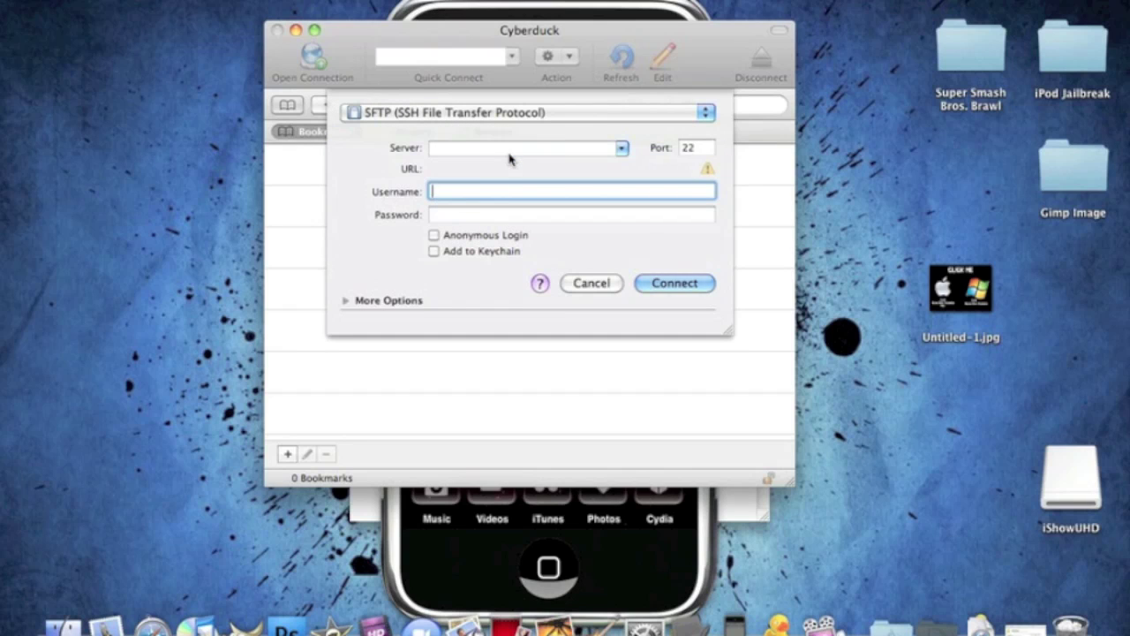
click(501, 148)
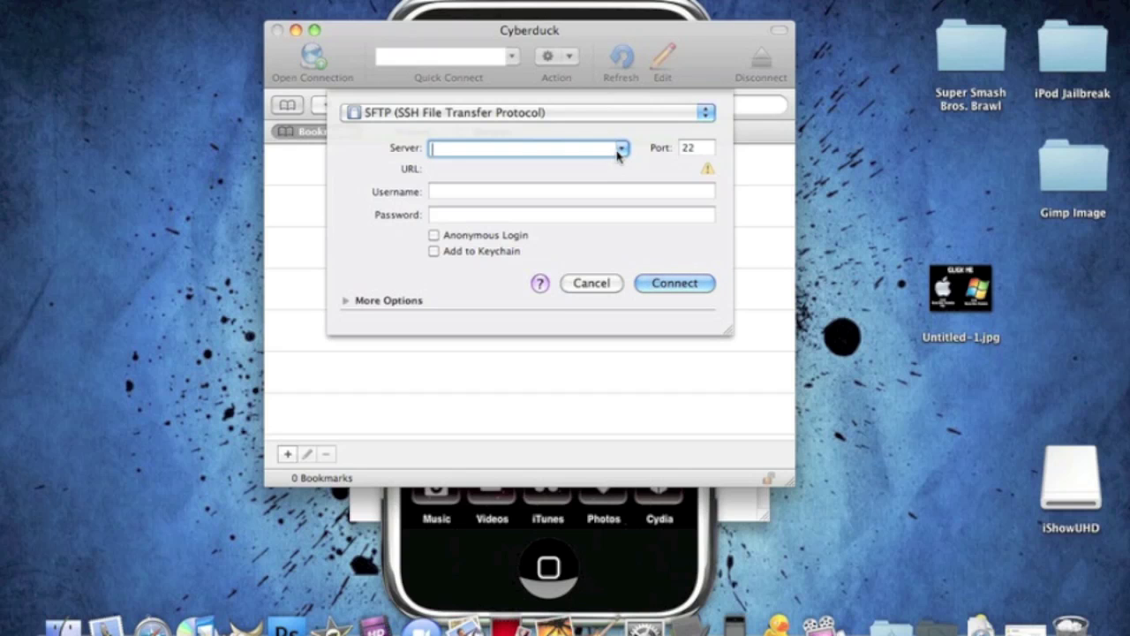
text(1)
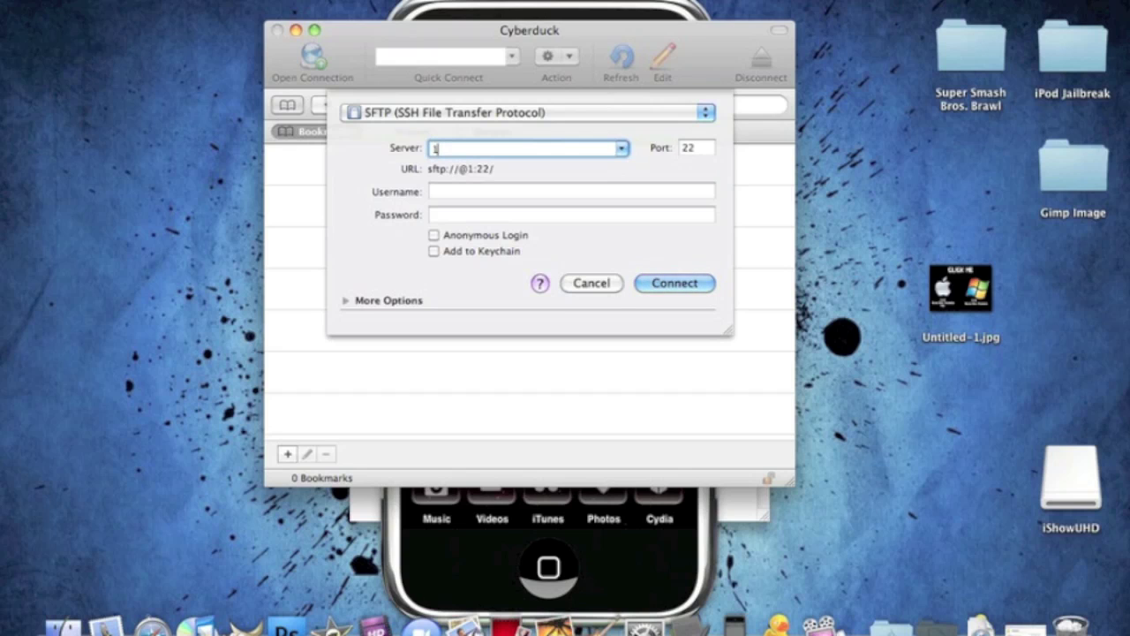
text(92.168.2.4)
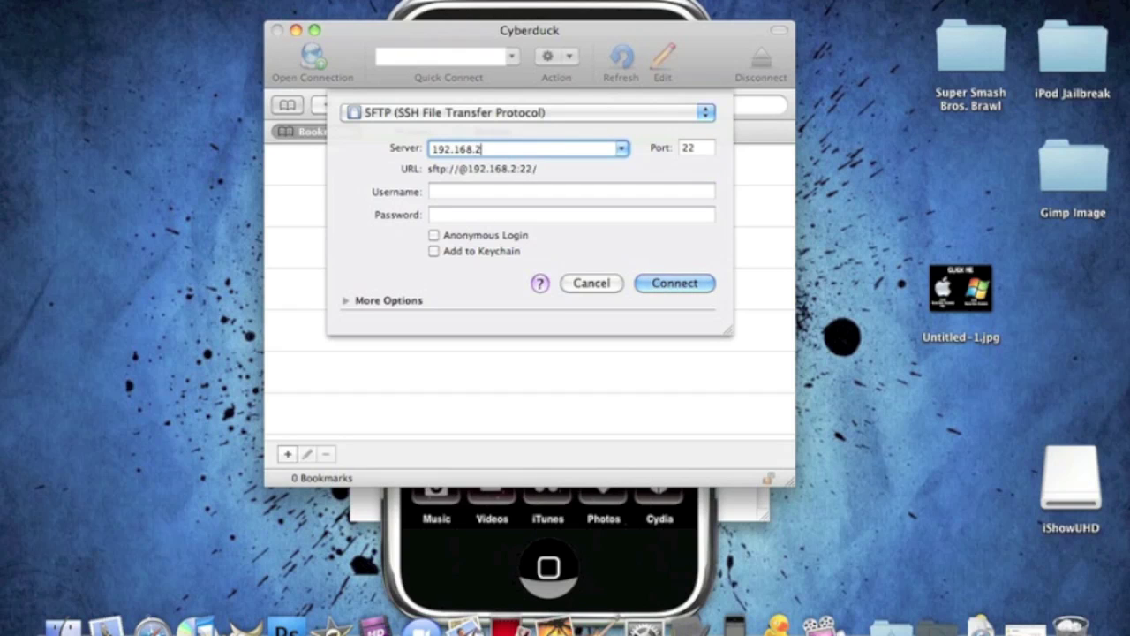
click(620, 149)
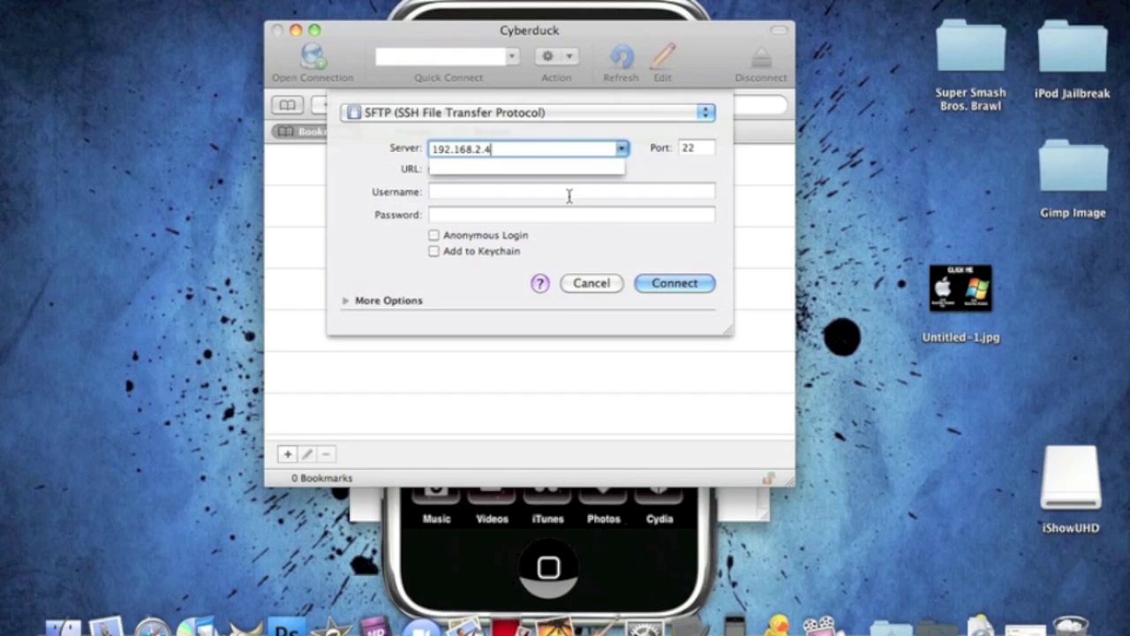
click(570, 194)
Enter username root and the account password from the notes, then connect
click(755, 515)
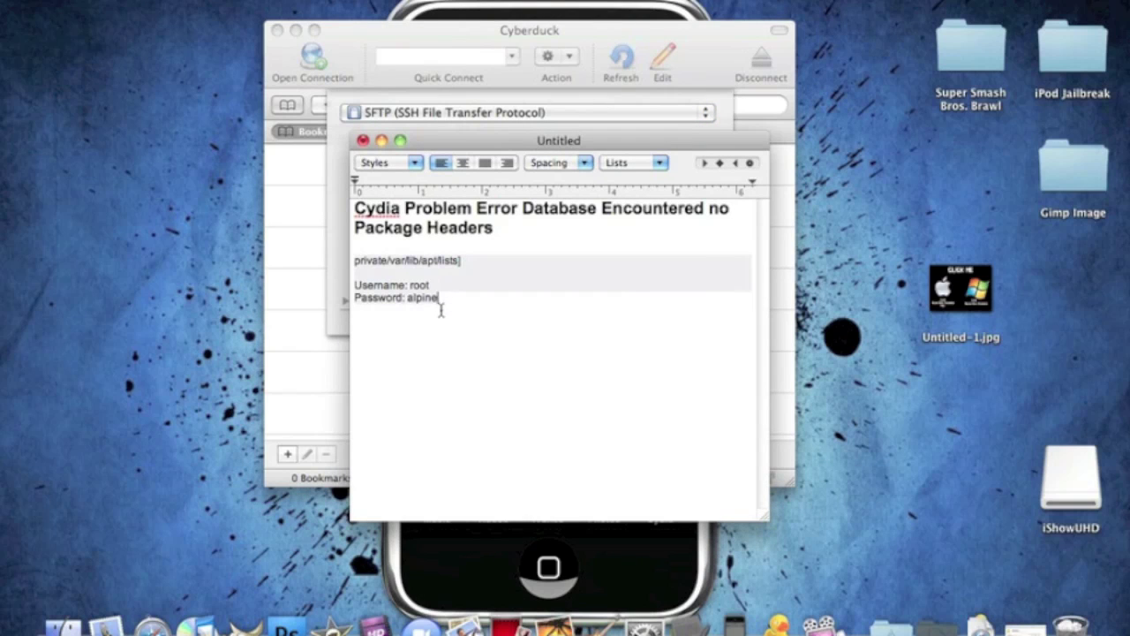
click(553, 51)
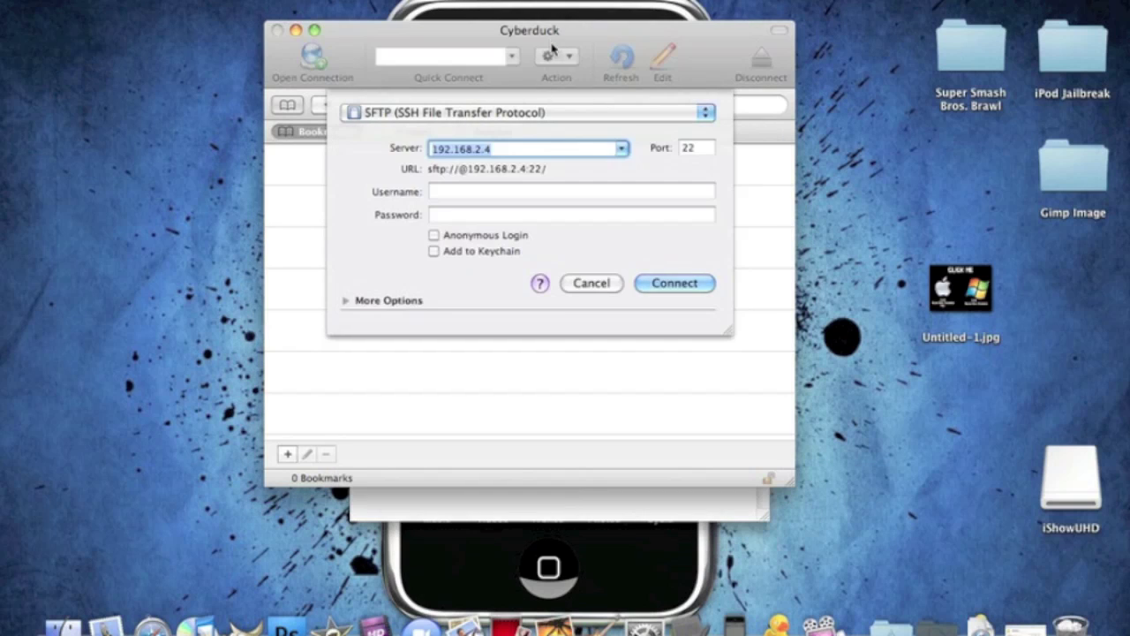
click(482, 191)
text(root)
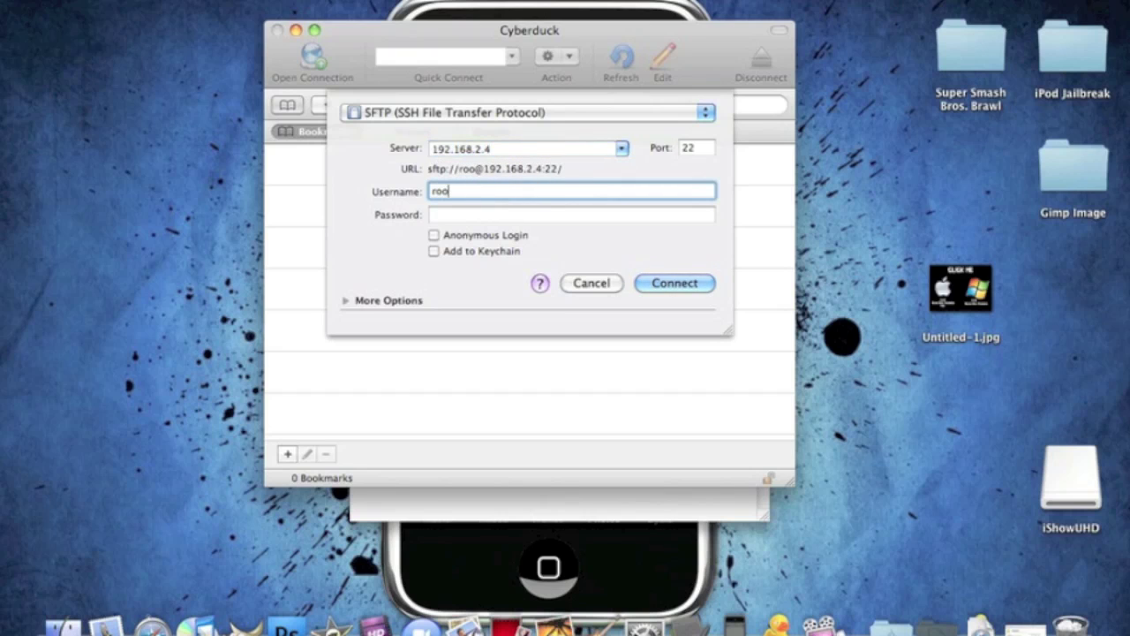
click(480, 216)
text(alpine)
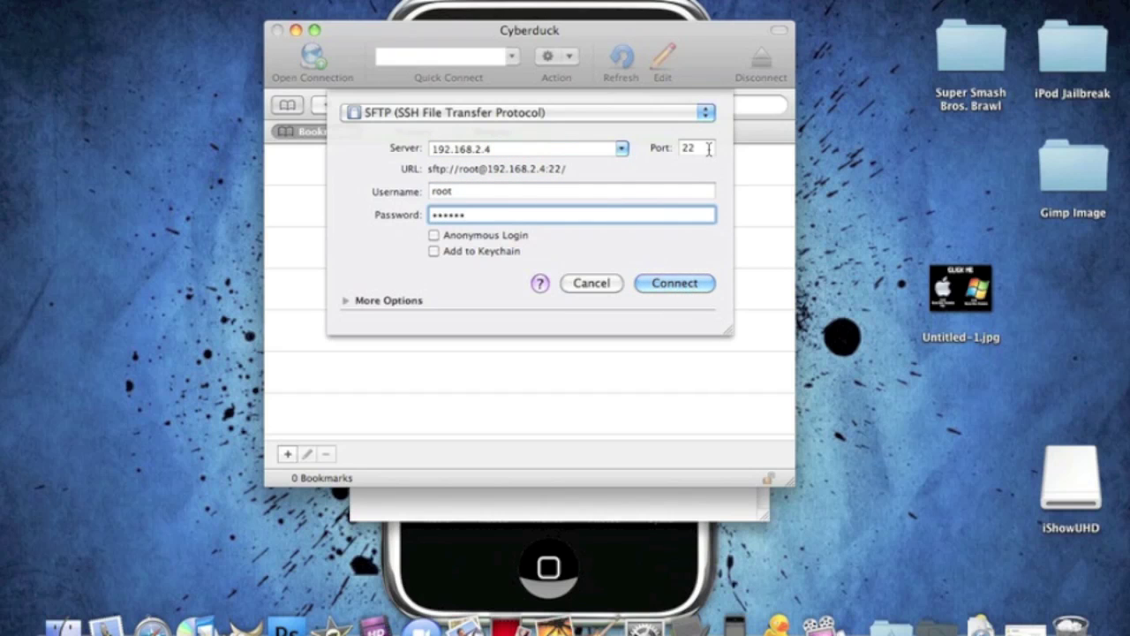
click(673, 284)
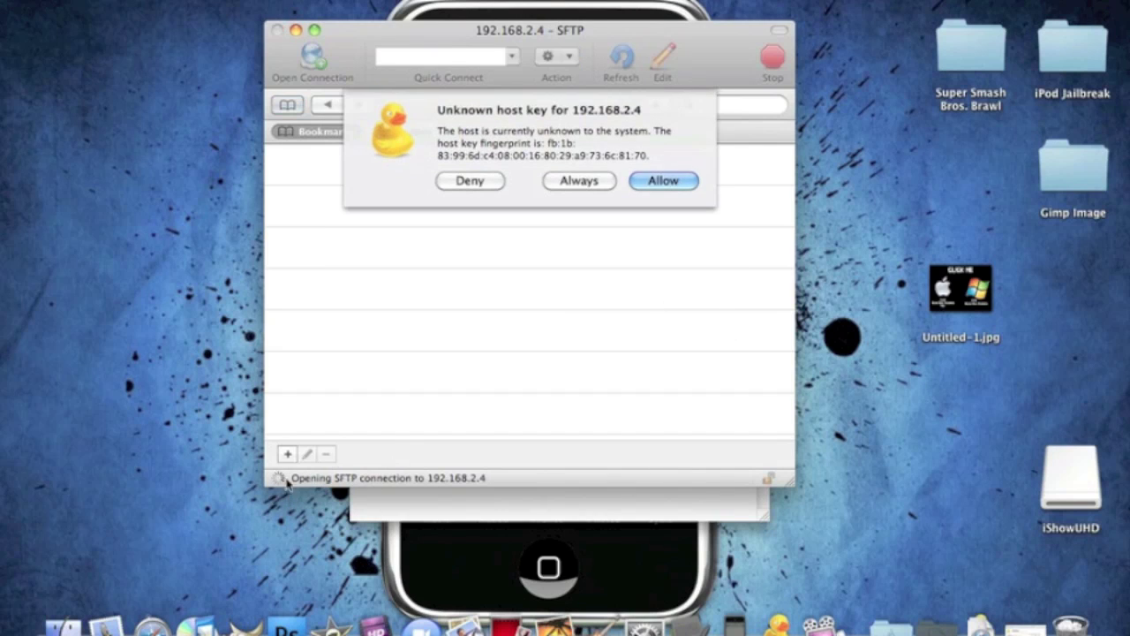
Allow the iPod's unknown host key and select the private/var/lib/apt/lists path in the notes
click(666, 181)
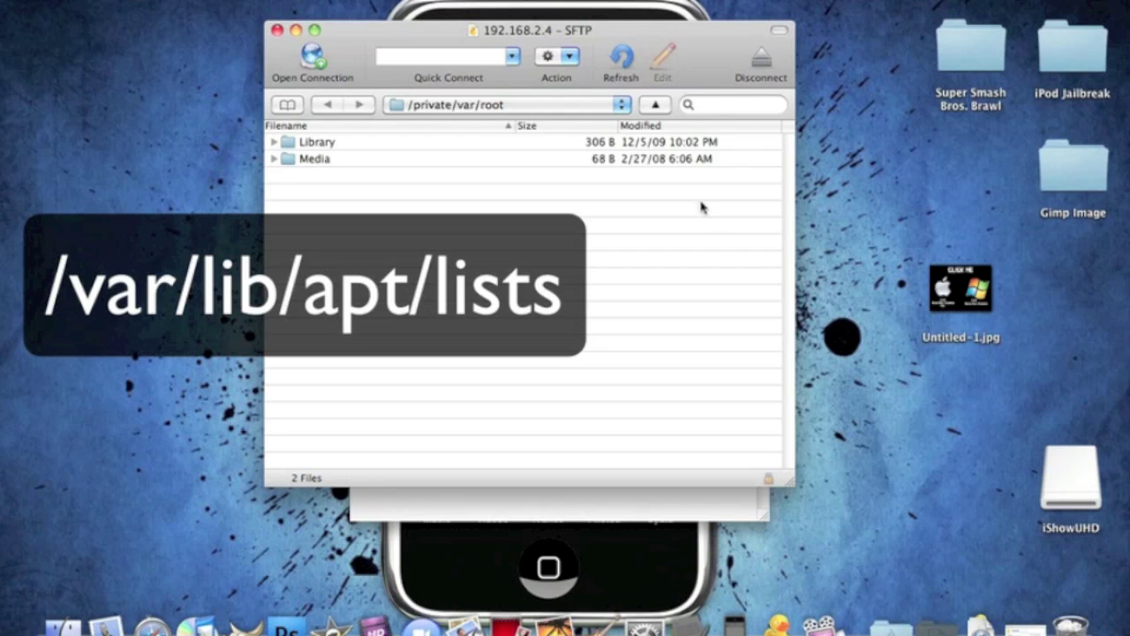
click(716, 505)
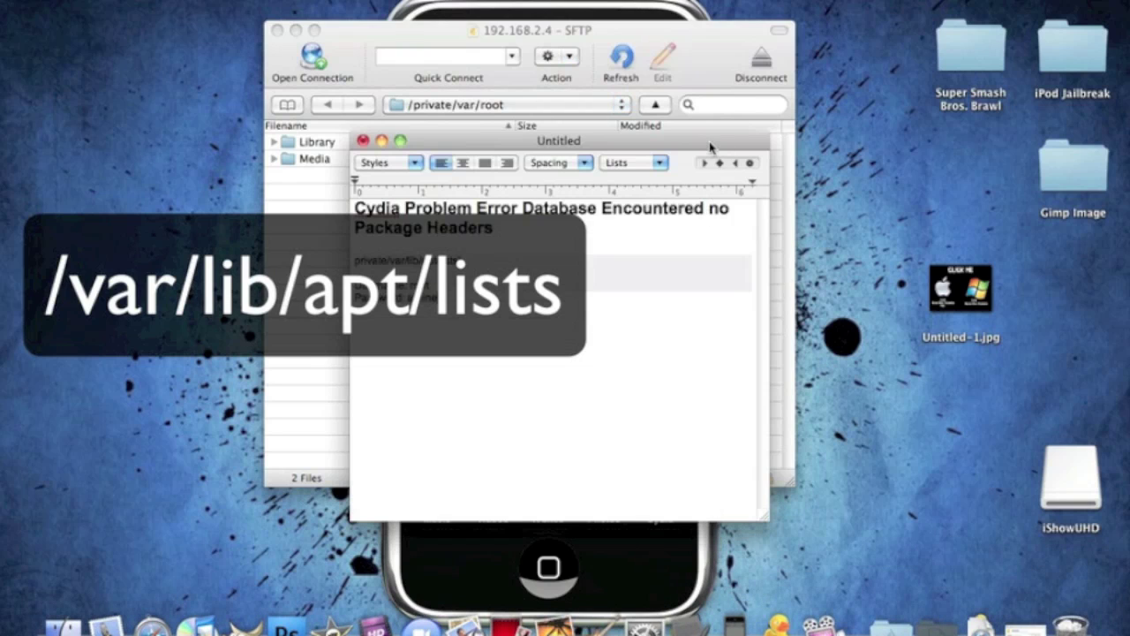
drag(711, 148, 685, 217)
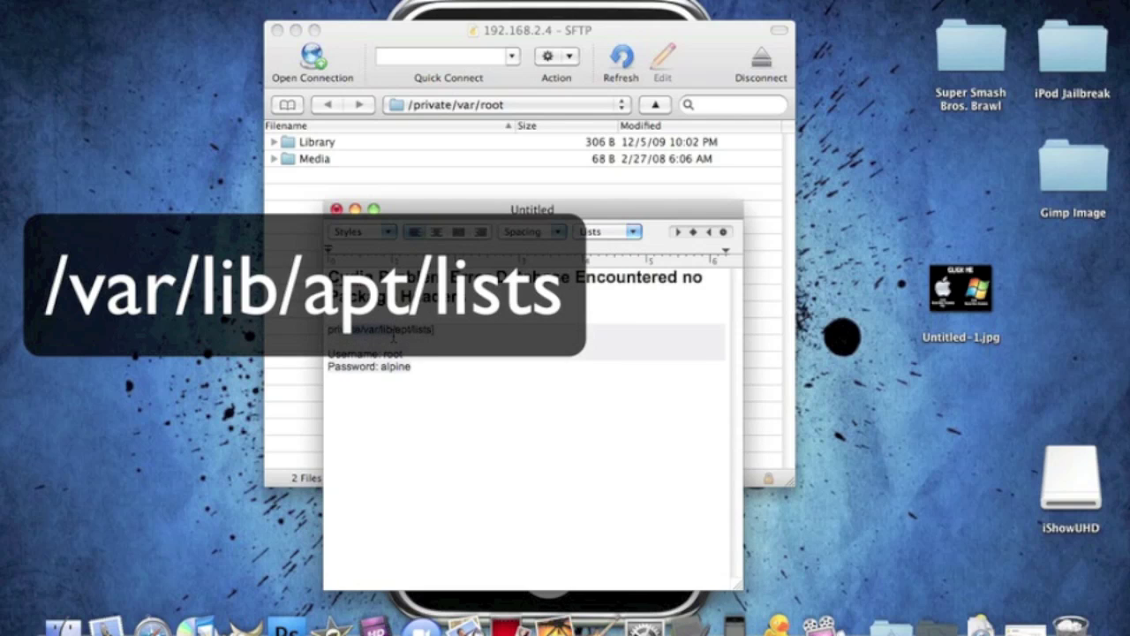
triple_click(428, 338)
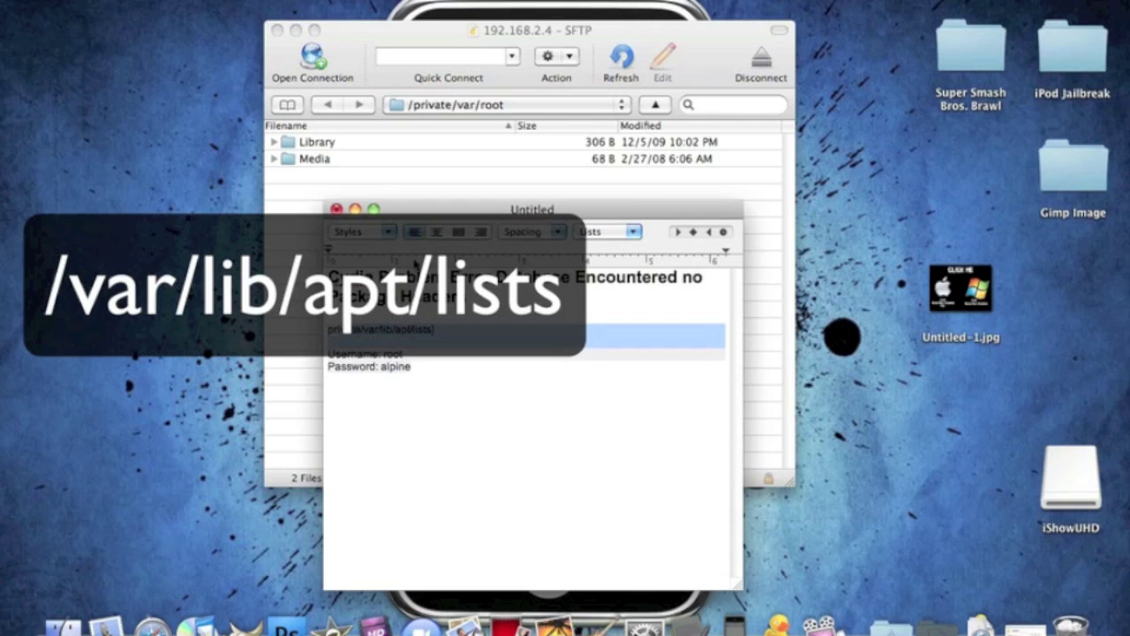
Jump to /private/var from the path pop-up, then open lib, apt and lists
click(491, 106)
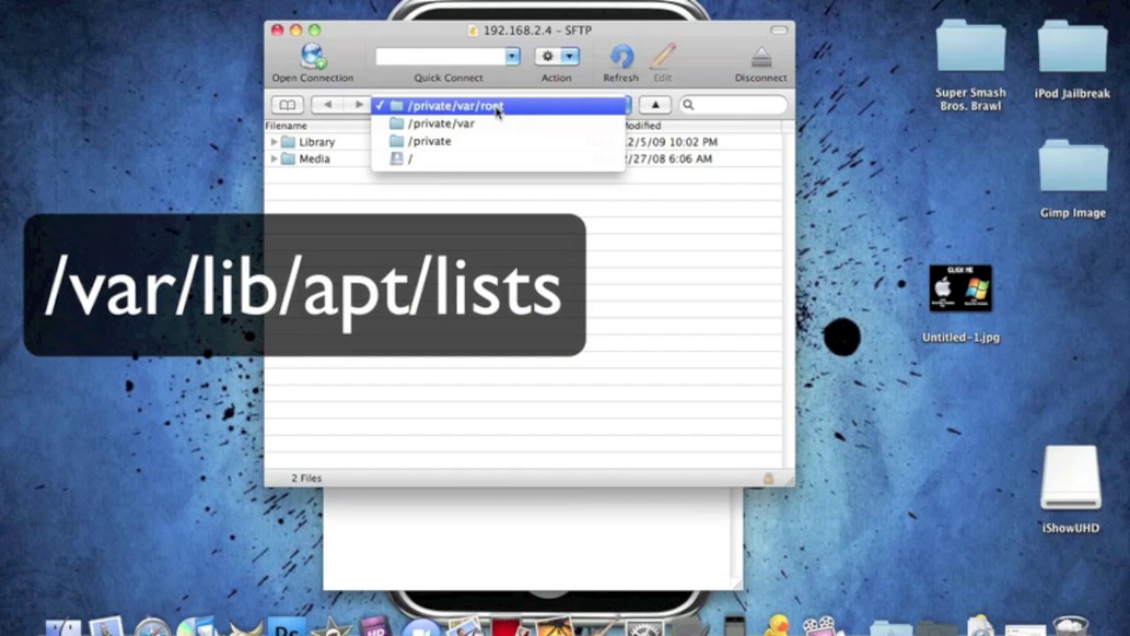
click(498, 107)
click(494, 106)
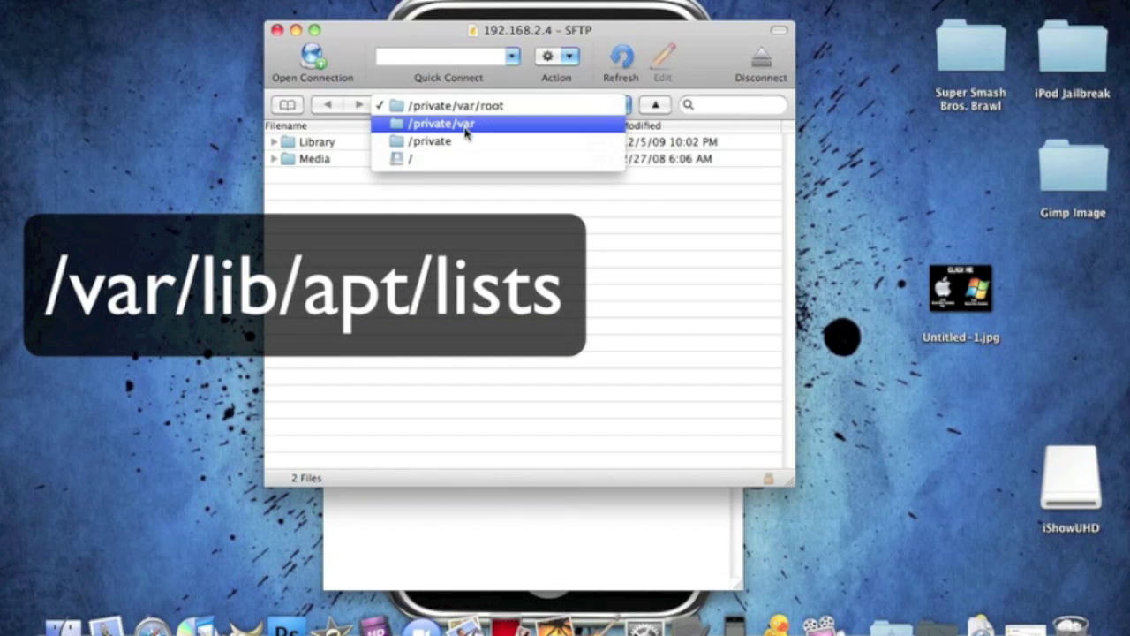
click(465, 130)
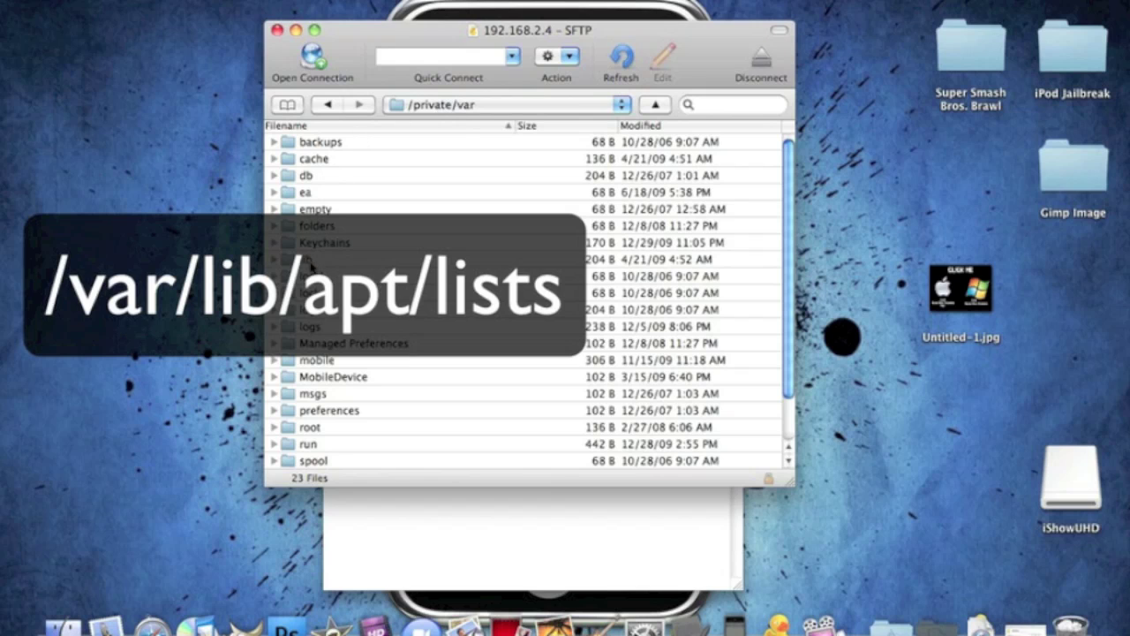
double_click(309, 265)
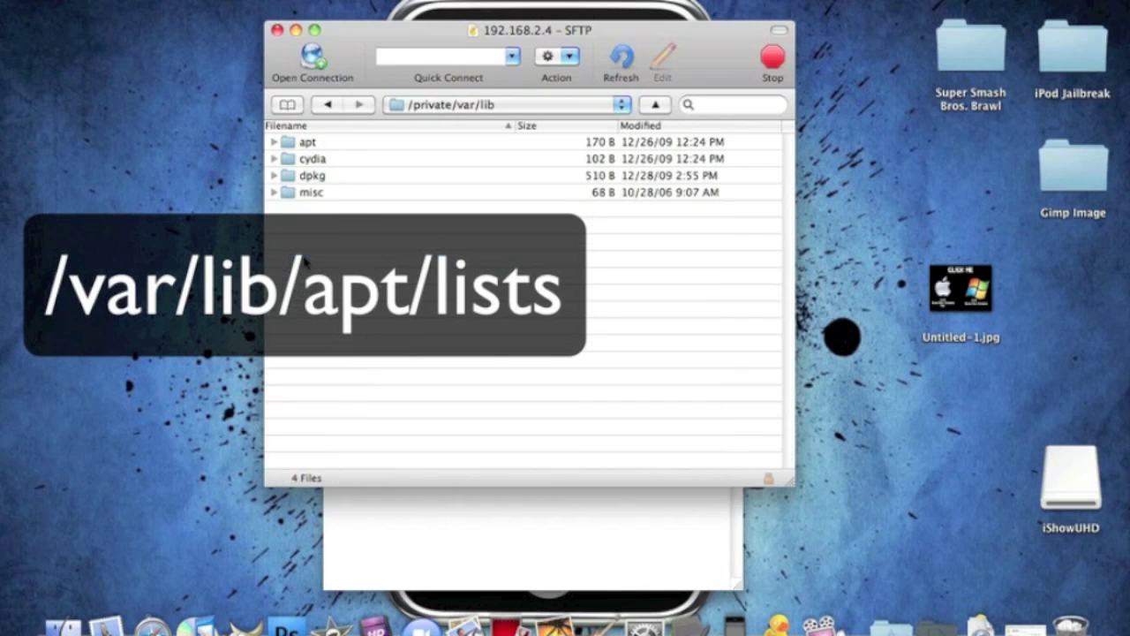
double_click(306, 143)
double_click(309, 162)
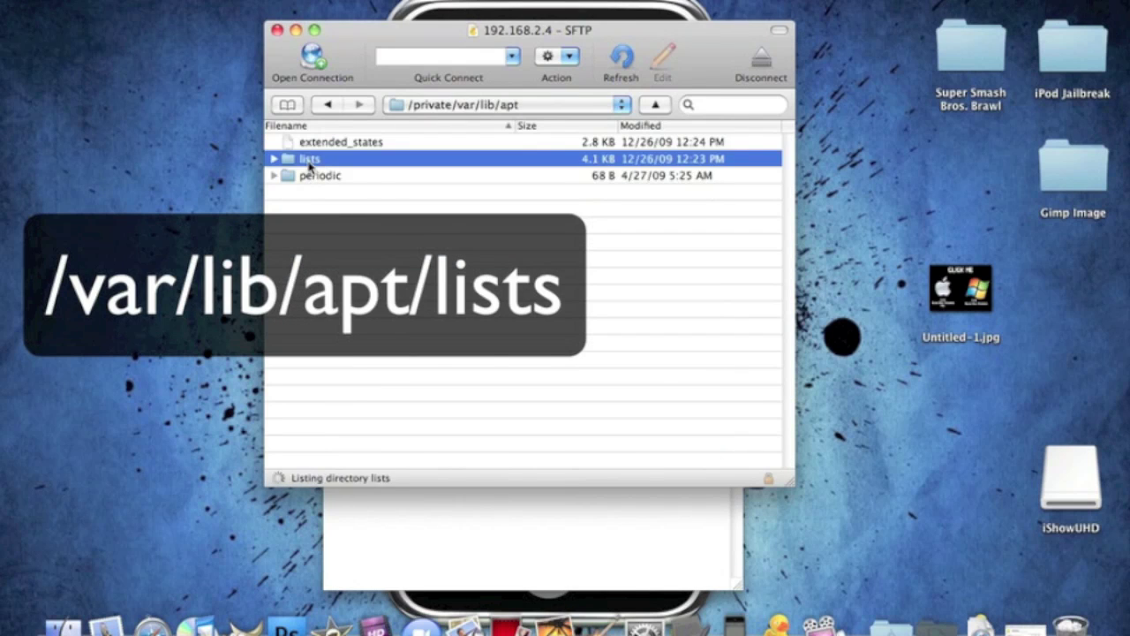
Scroll through the repository Packages and Release files, then close the SFTP browser window
scroll(367, 152, down, 1)
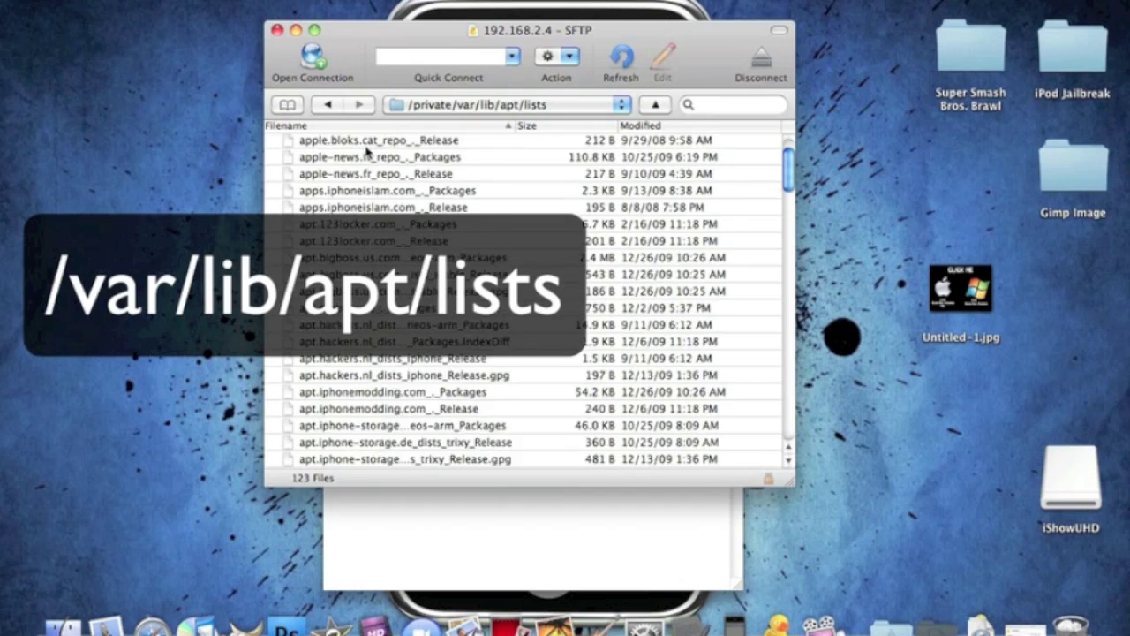
scroll(368, 152, down, 15)
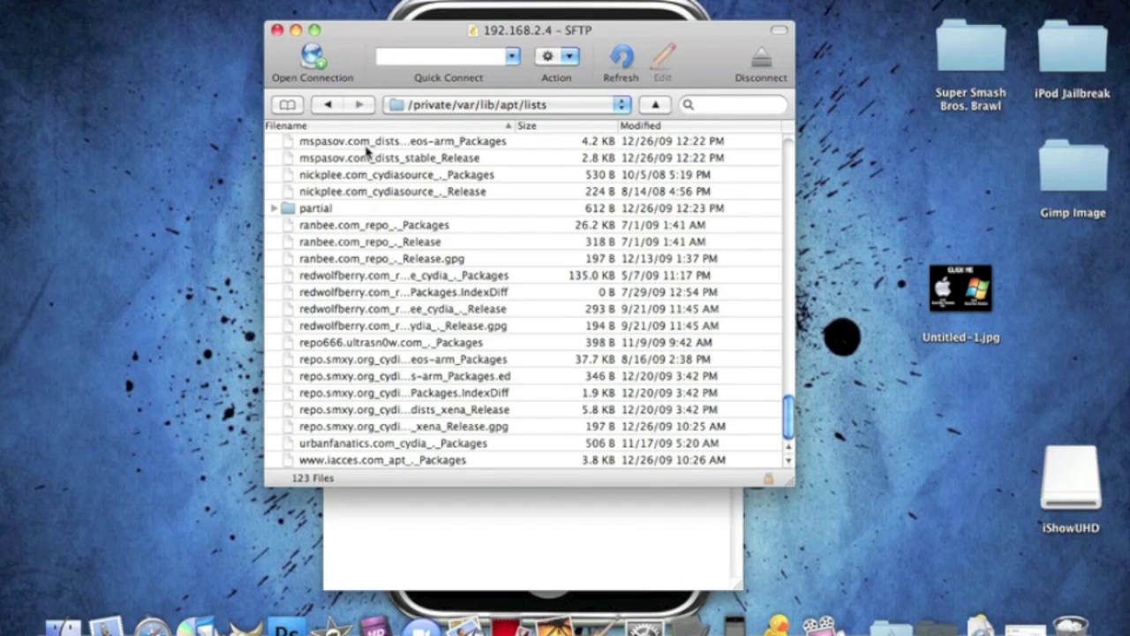
scroll(368, 152, up, 10)
scroll(368, 152, down, 10)
scroll(550, 295, up, 1)
scroll(550, 295, up, 6)
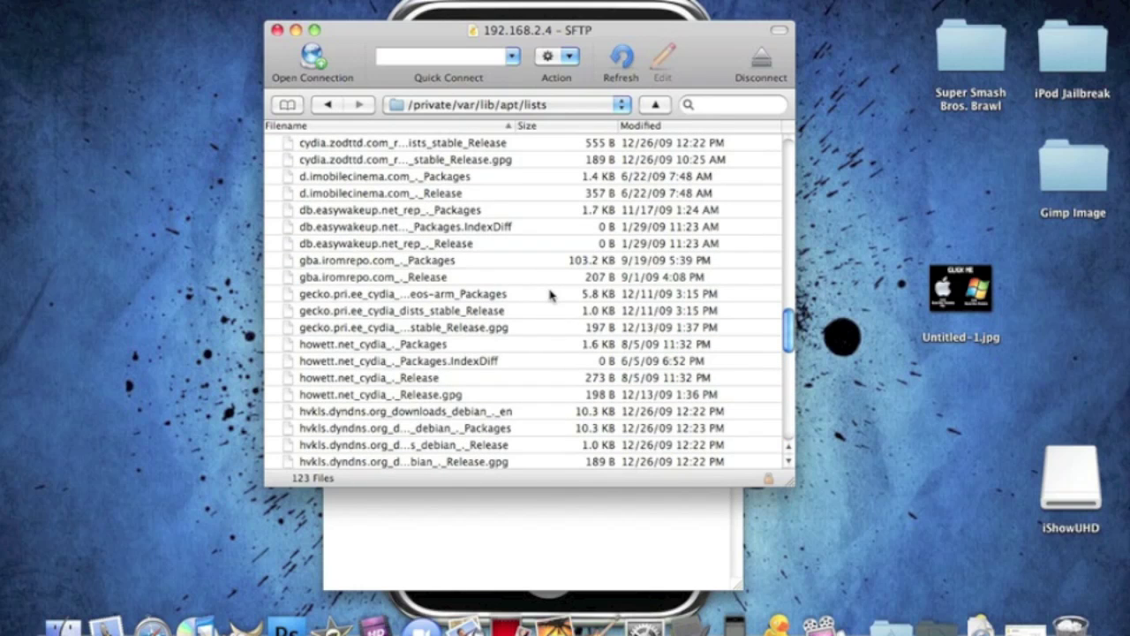
scroll(550, 295, up, 15)
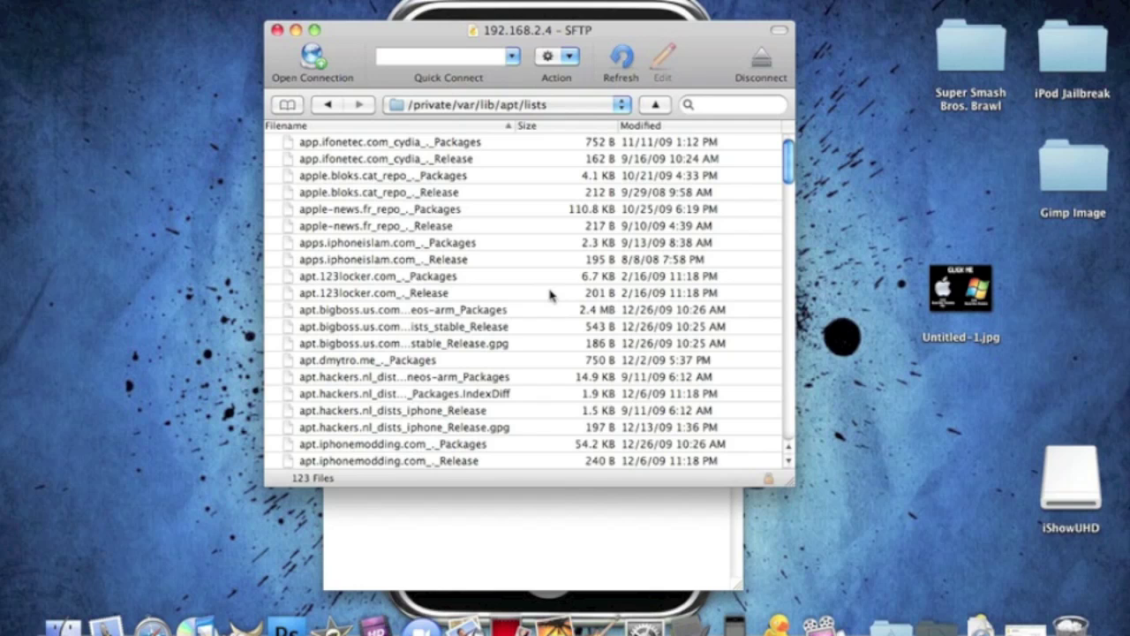
click(277, 30)
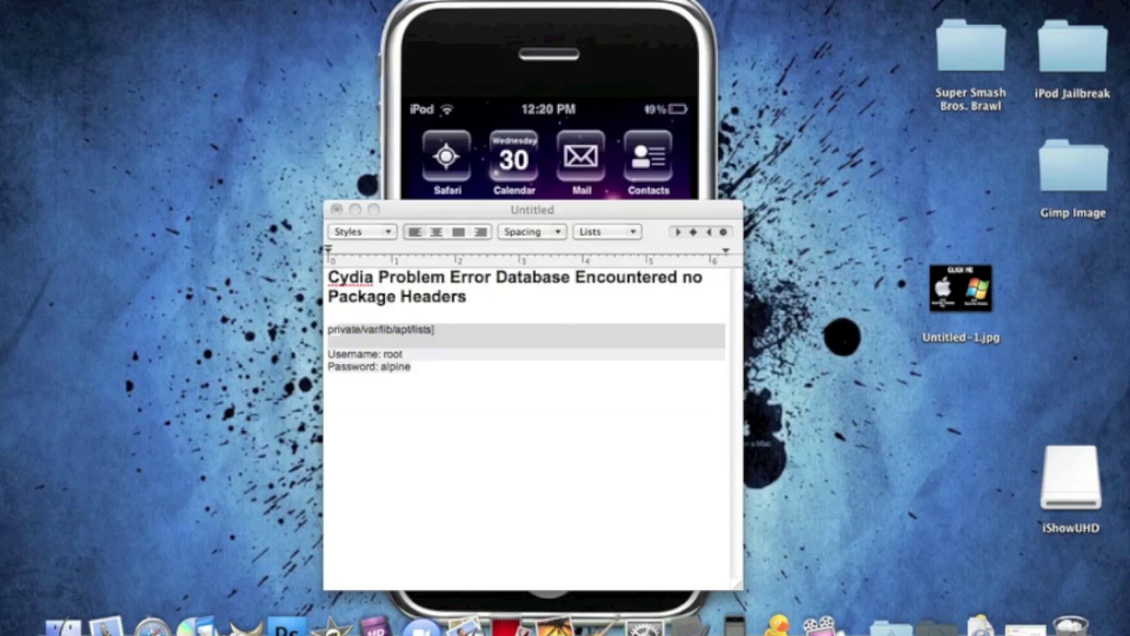